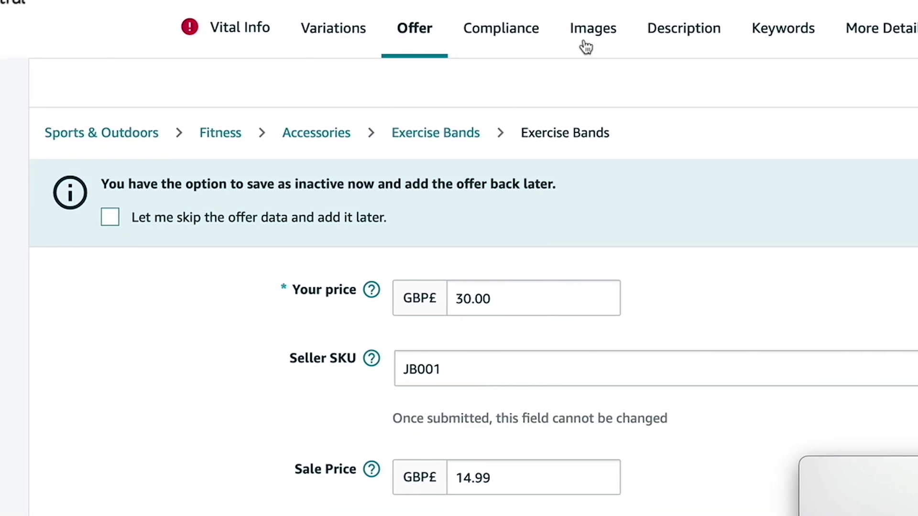
left_click(860, 31)
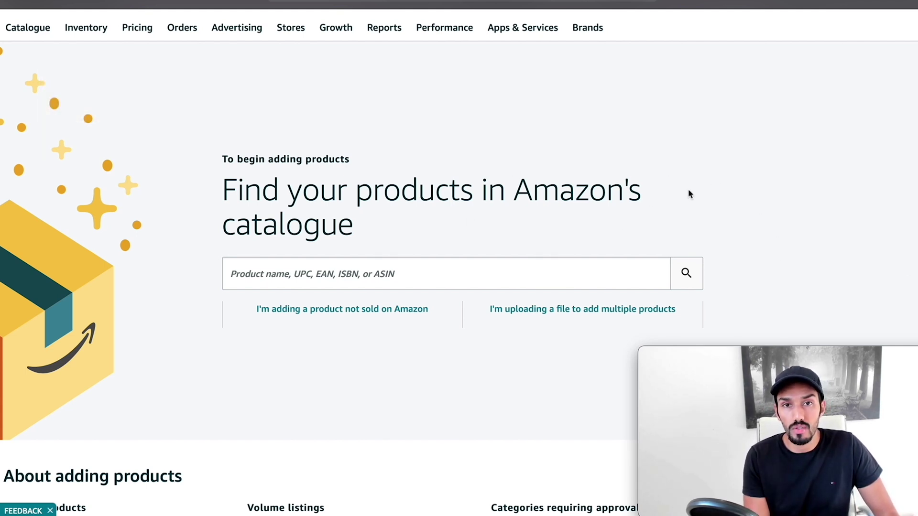
- Start a listing for a product not sold on Amazon and search the product categories for "exercise band"
mouse_move(20, 37)
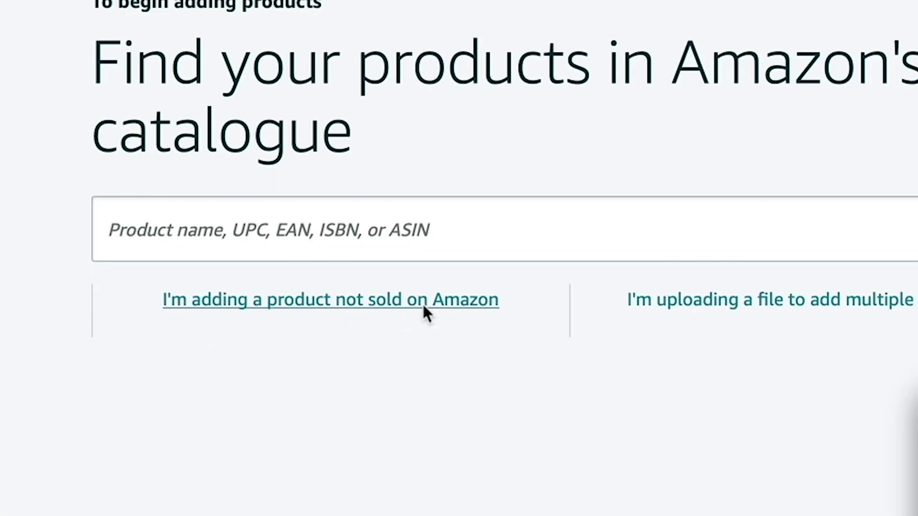
left_click(424, 308)
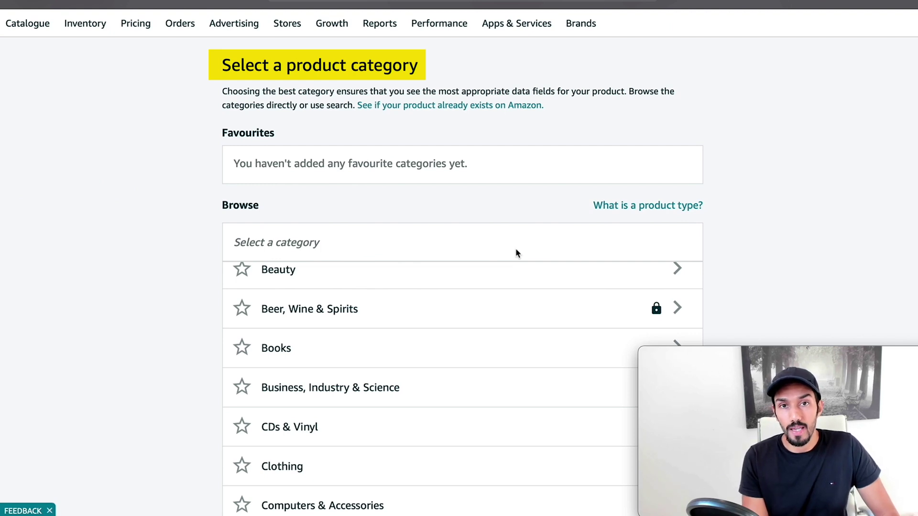
scroll(400, 348, "down", 1)
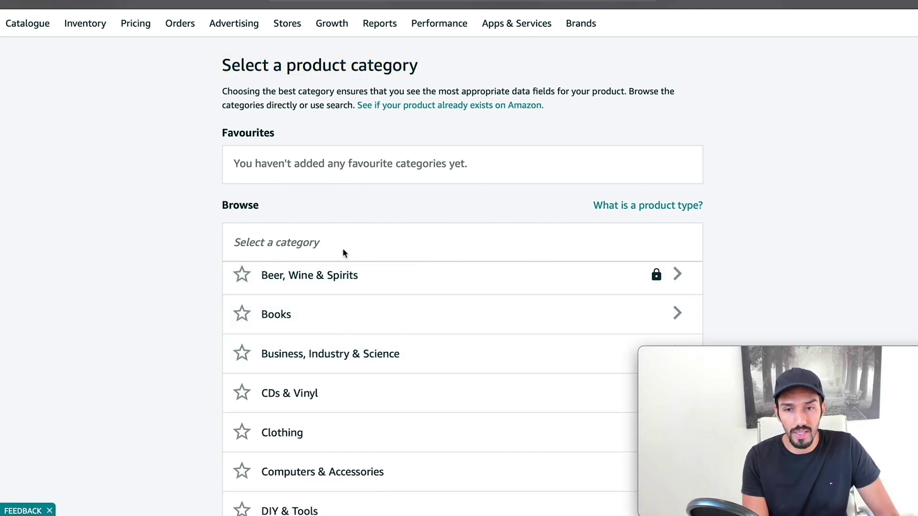
scroll(780, 215, "down", 6)
scroll(780, 217, "down", 1)
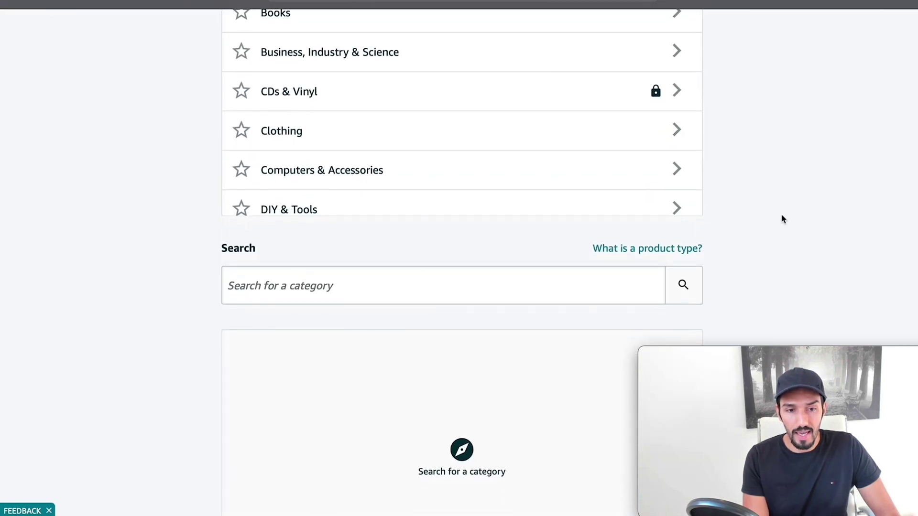
left_click(523, 277)
type("exercise band")
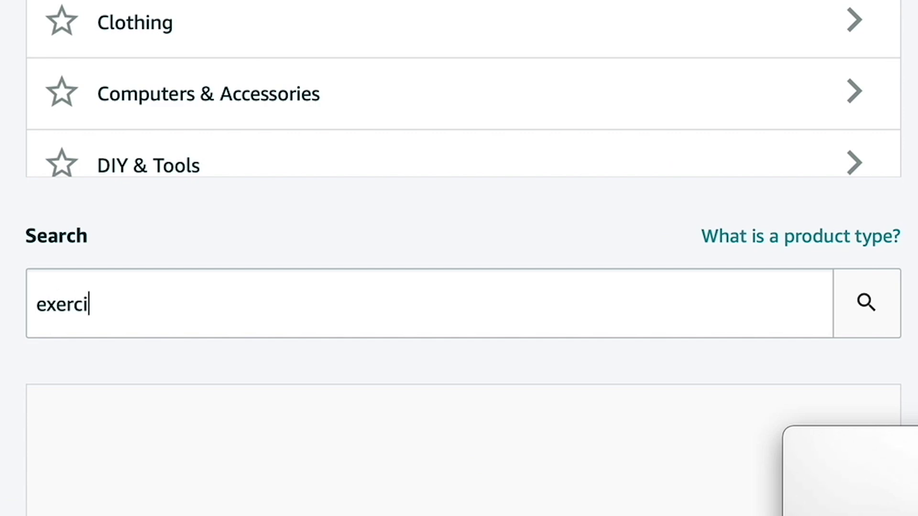
left_click(872, 310)
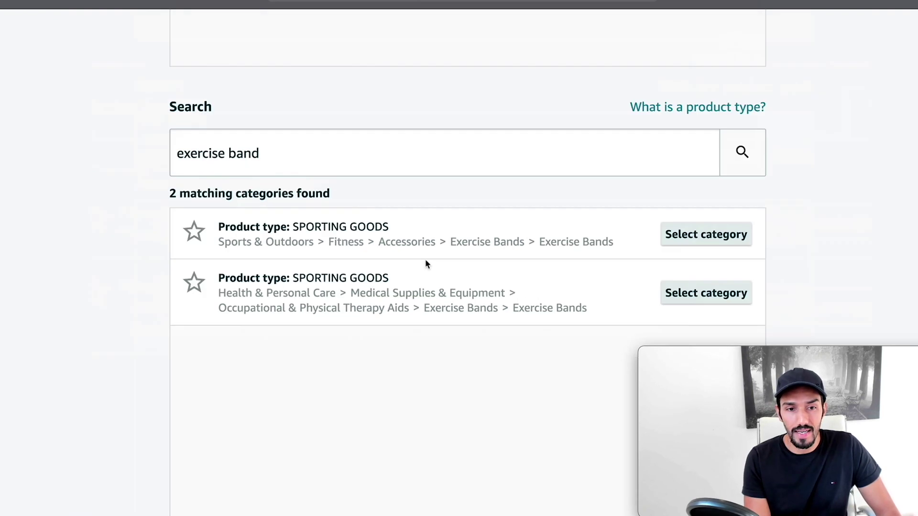
- Search the Amazon.com store for "exercise bands", look over the competing products and expand the full list of departments
scroll(409, 226, "up", 3)
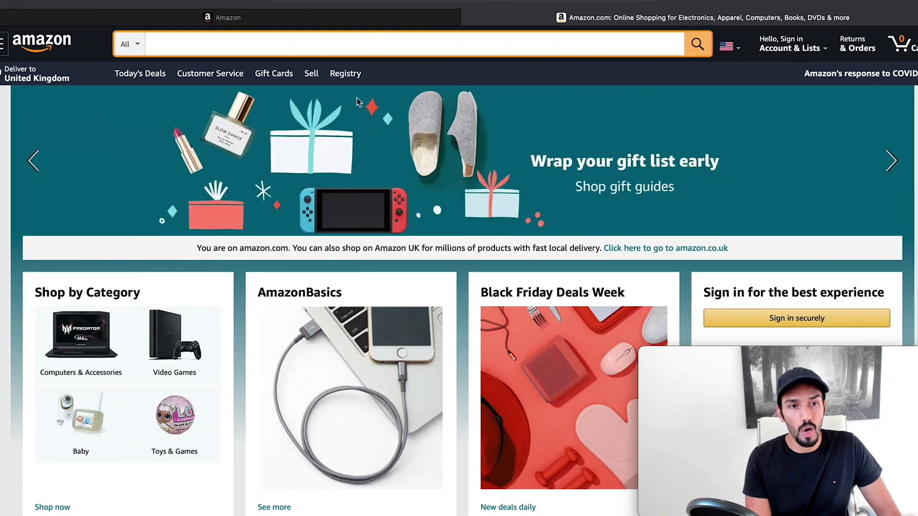
type("exercise bands")
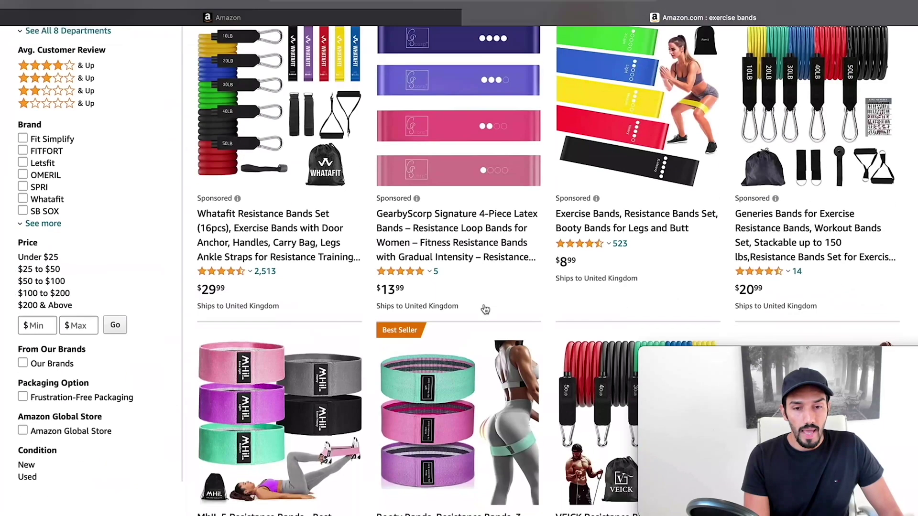
scroll(582, 220, "down", 3)
scroll(536, 237, "down", 4)
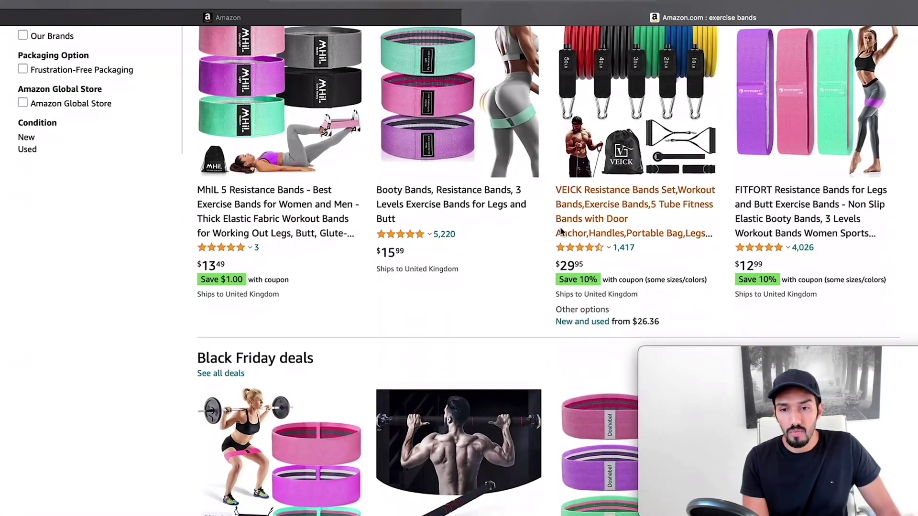
scroll(375, 212, "up", 9)
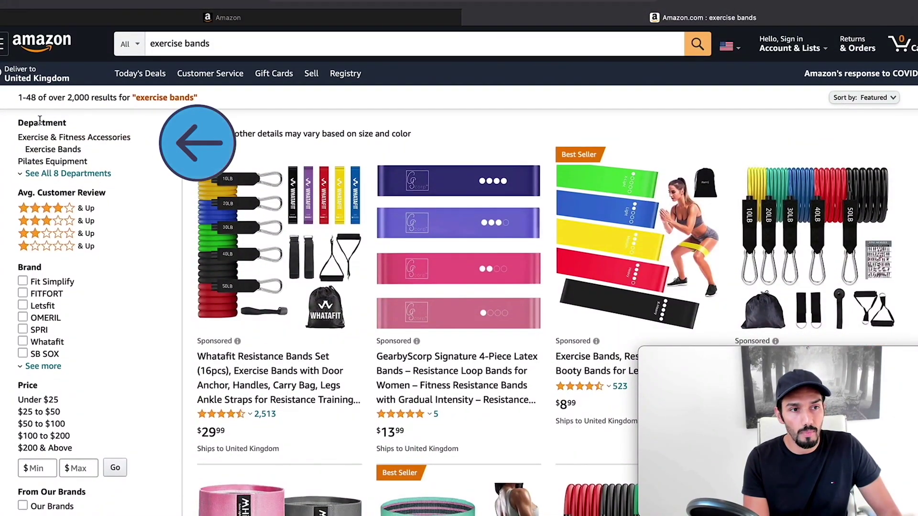
left_click(49, 175)
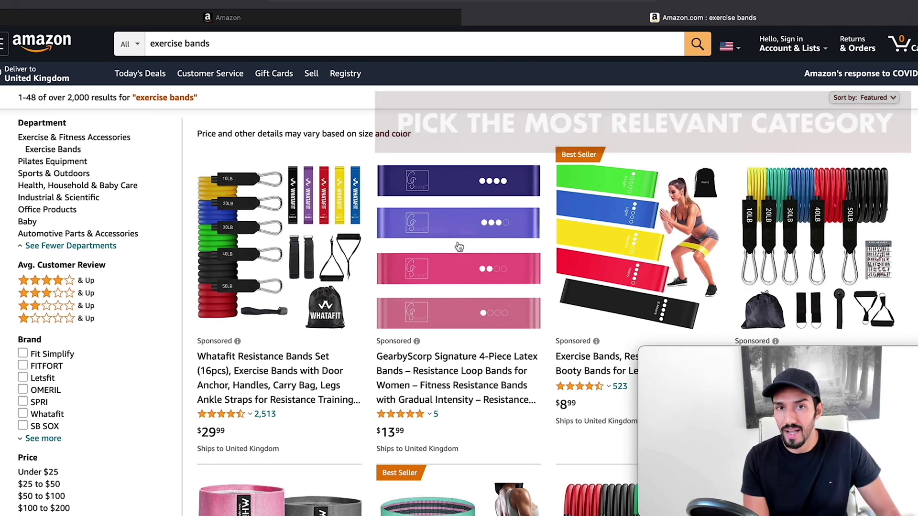
- Back in Seller Central, choose the category Sports & Outdoors > Fitness > Accessories > Exercise Bands > Exercise Bands for the product
left_click(275, 14)
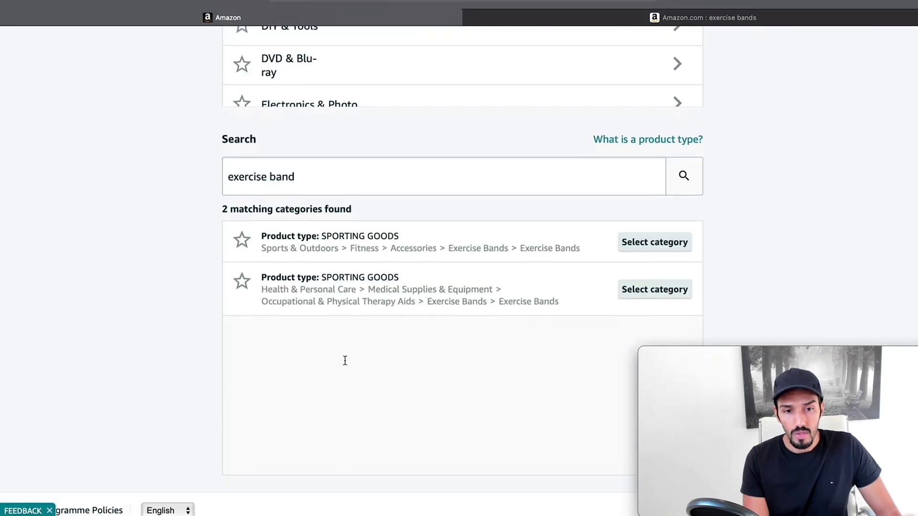
scroll(345, 360, "down", 1)
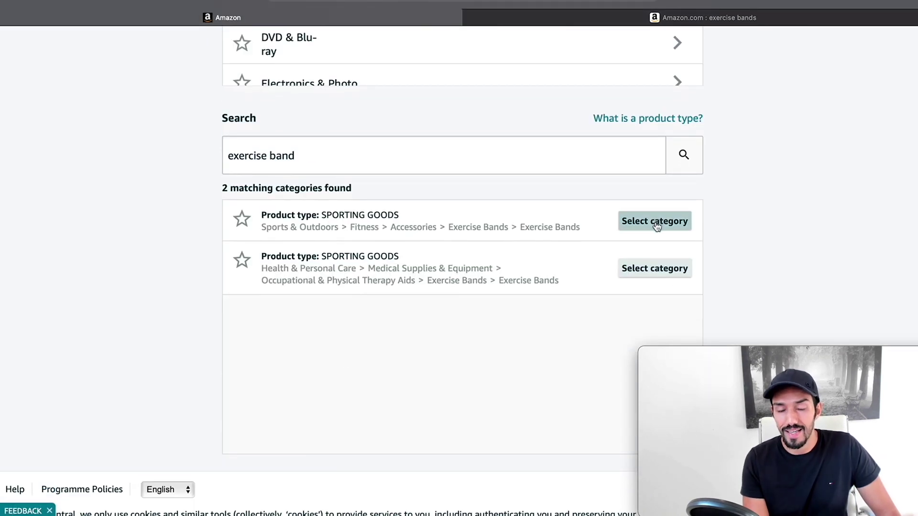
left_click(655, 221)
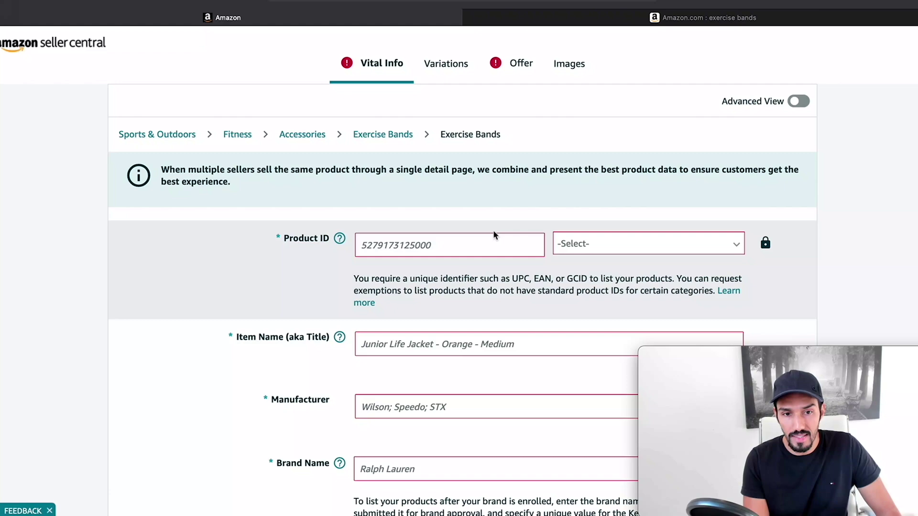
- Try out the Advanced View of the new product's listing form
scroll(492, 231, "down", 2)
scroll(396, 165, "up", 2)
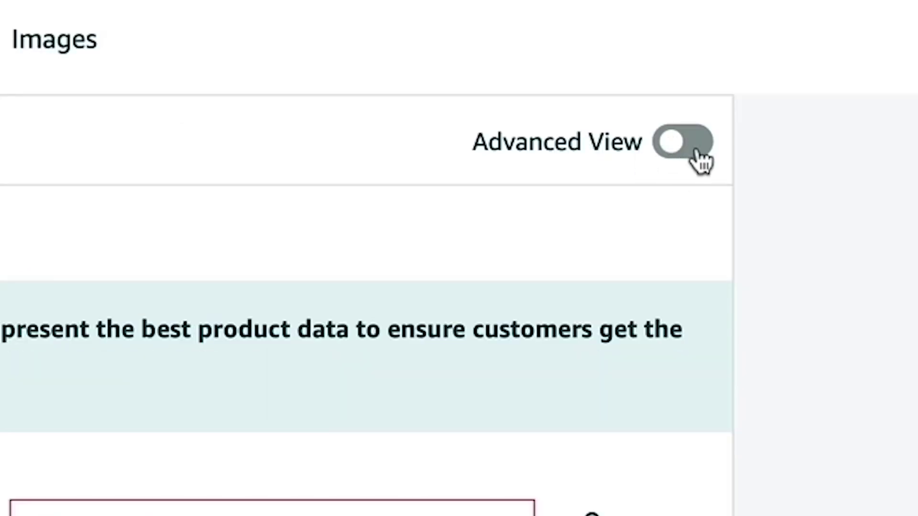
left_click(700, 161)
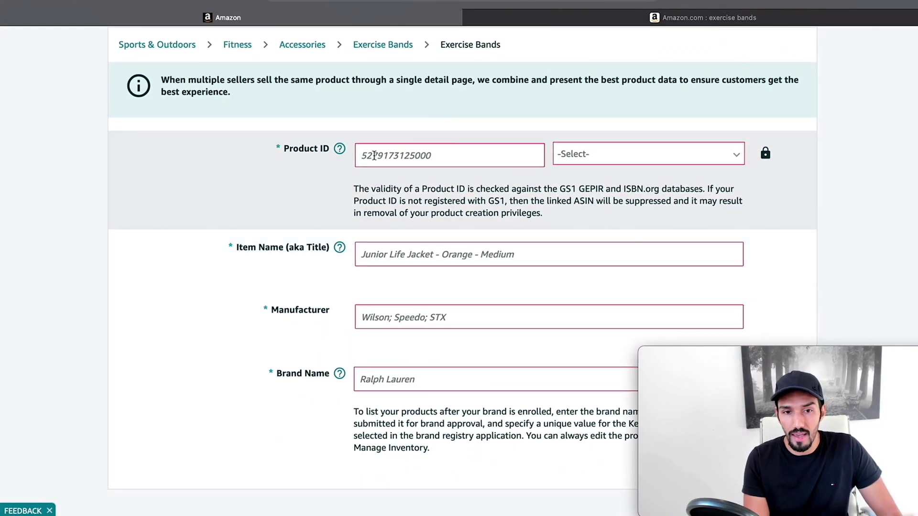
- Look through the Vital Info fields and the Images, Offer and Variations sections of the listing form
left_click(373, 150)
scroll(363, 201, "down", 1)
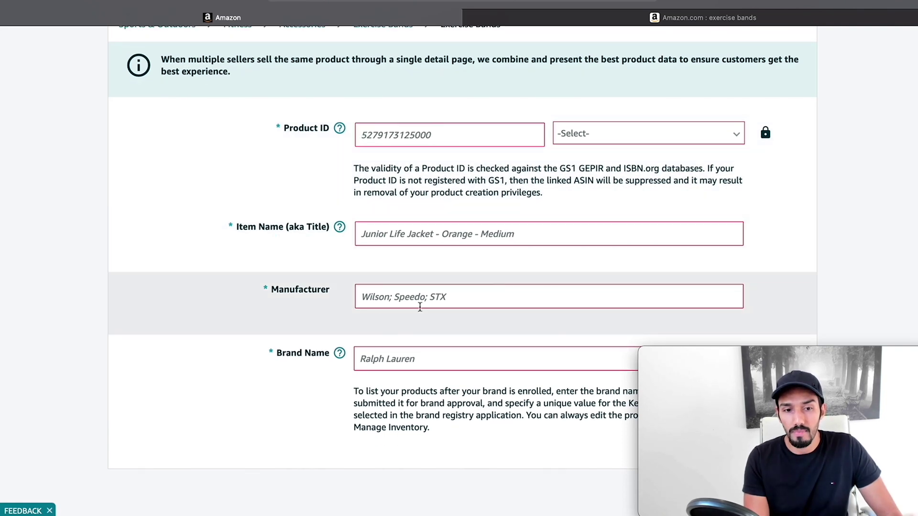
scroll(463, 278, "up", 5)
scroll(440, 167, "up", 1)
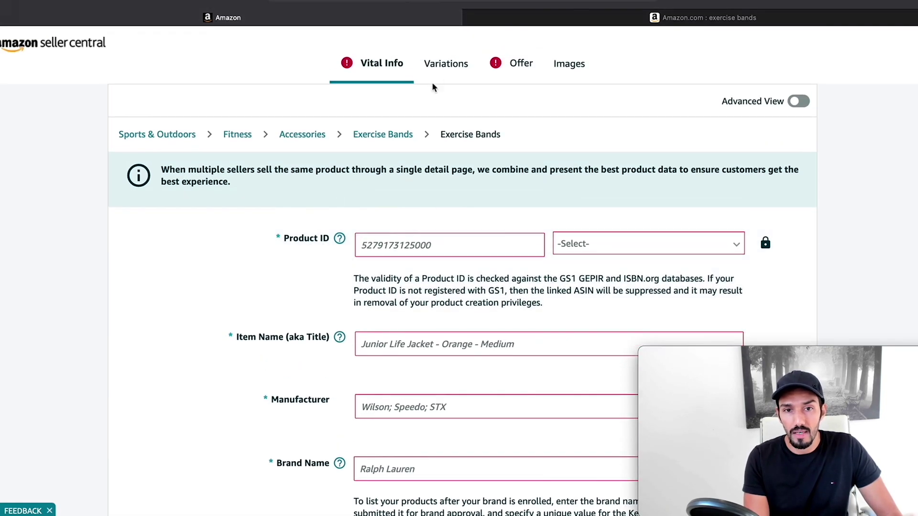
left_click(562, 66)
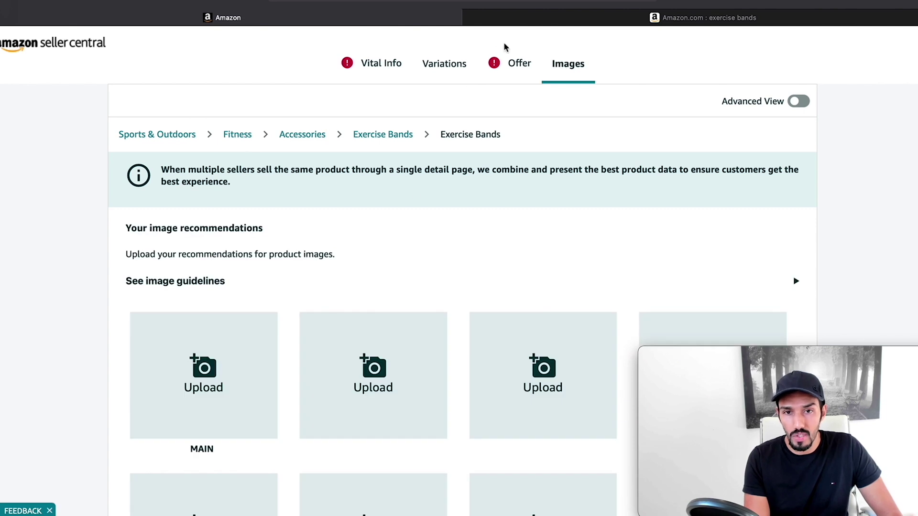
left_click(510, 64)
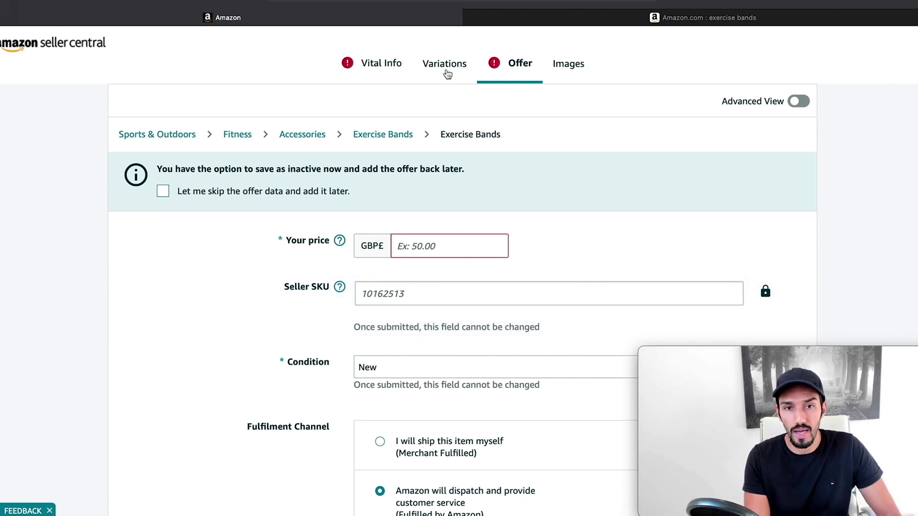
left_click(445, 67)
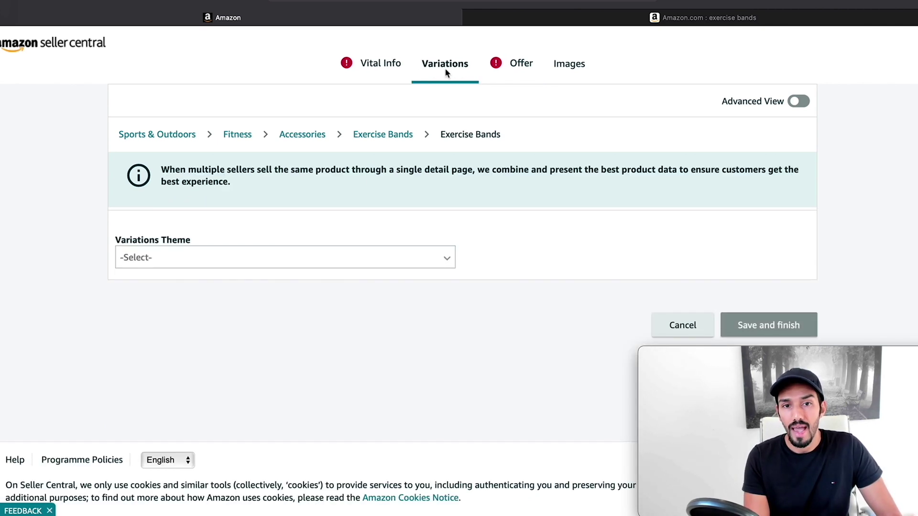
- Go back to the Vital Info section and check the character limit for the Item Name
left_click(380, 73)
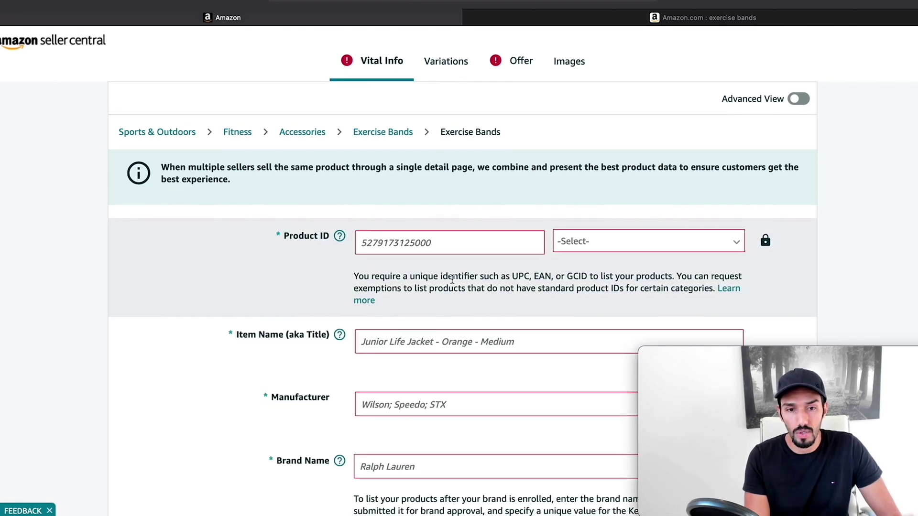
scroll(451, 279, "down", 1)
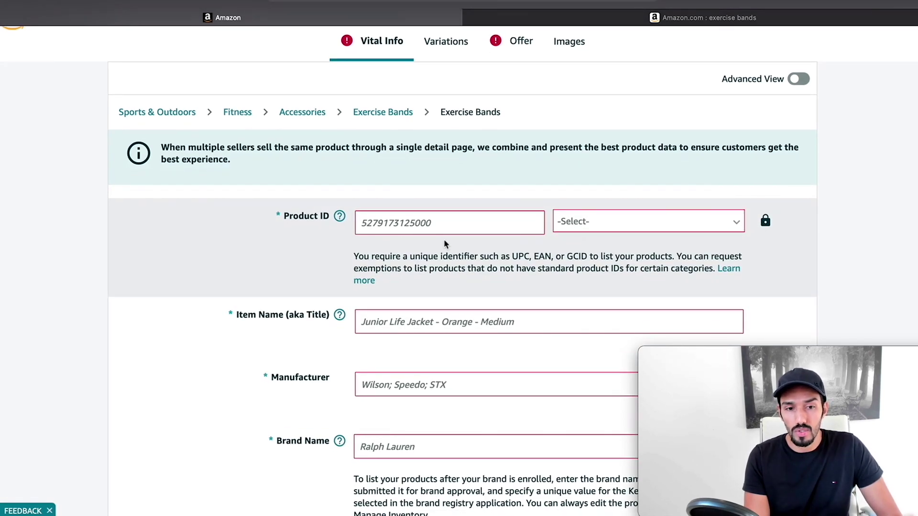
scroll(446, 248, "down", 3)
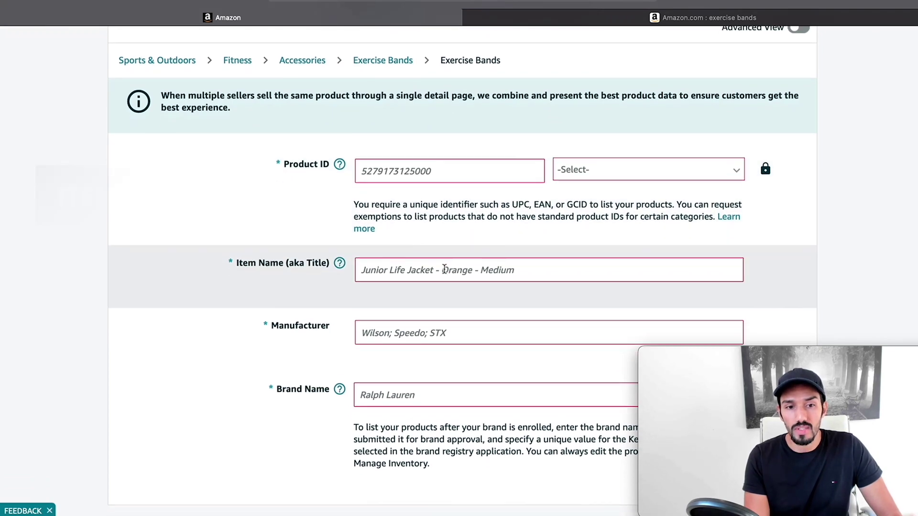
scroll(444, 270, "down", 1)
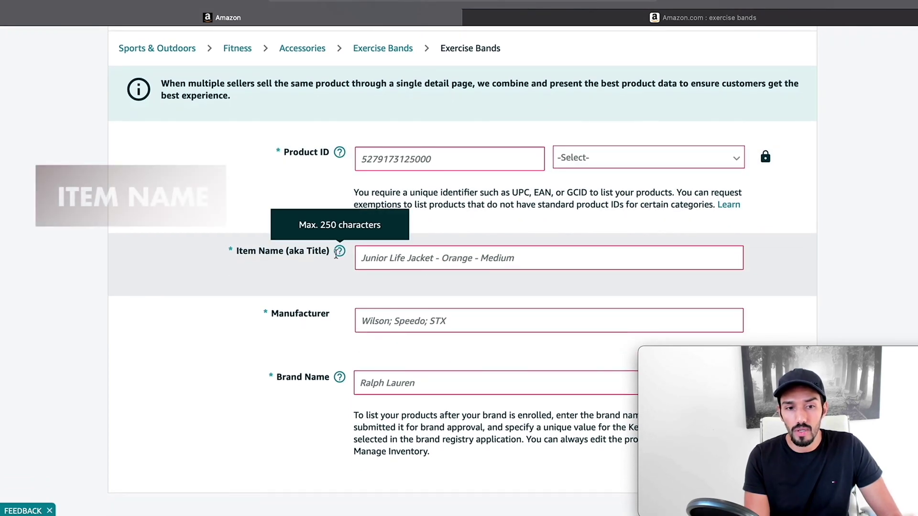
left_click(449, 260)
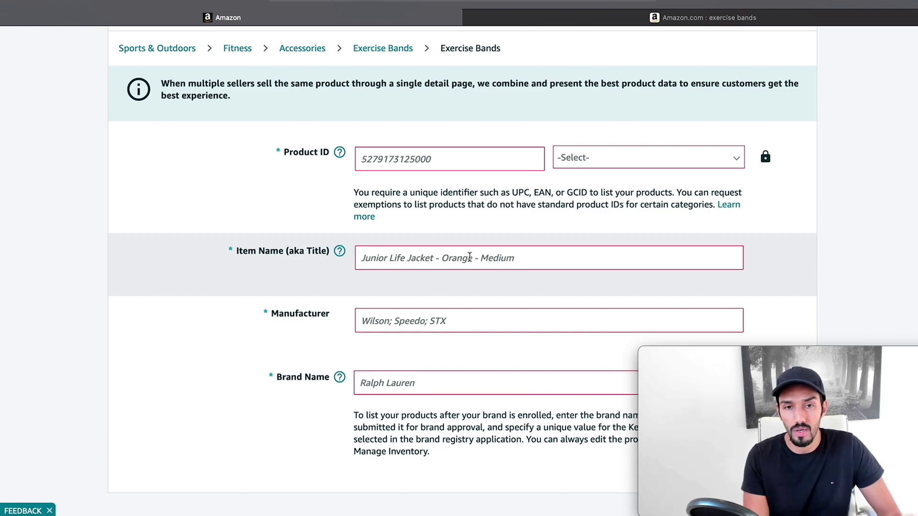
- Open the OMERIL Resistance Bands Set product page from the Amazon.com exercise bands results
left_click(554, 22)
scroll(506, 266, "down", 10)
scroll(507, 269, "down", 5)
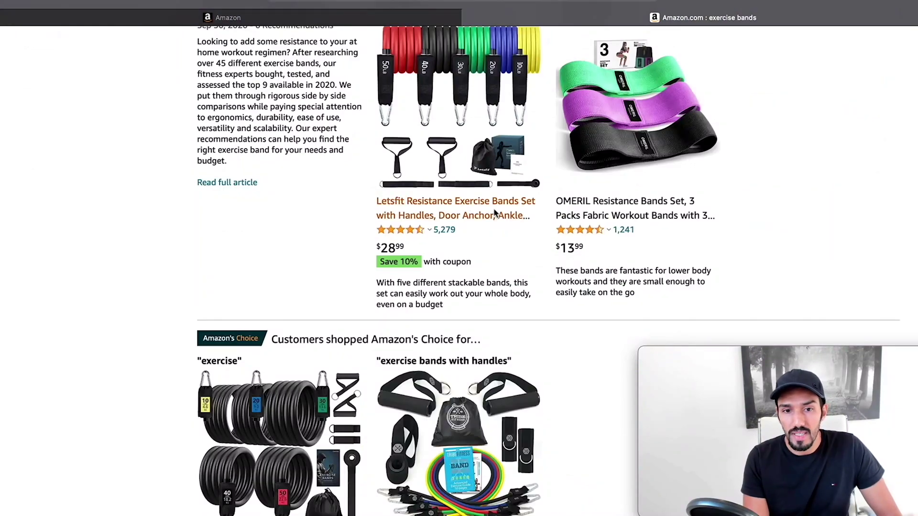
scroll(515, 232, "down", 1)
left_click(615, 197)
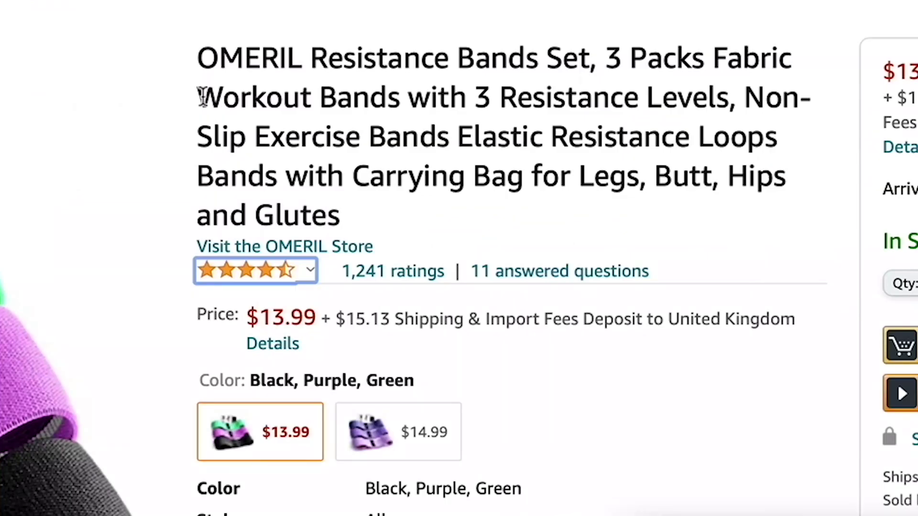
- Highlight keywords in the OMERIL product title such as Workout Bands, Resistance Levels and Resistance Loops, and copy "Exercise Bands"
left_click_drag(432, 137, 536, 137)
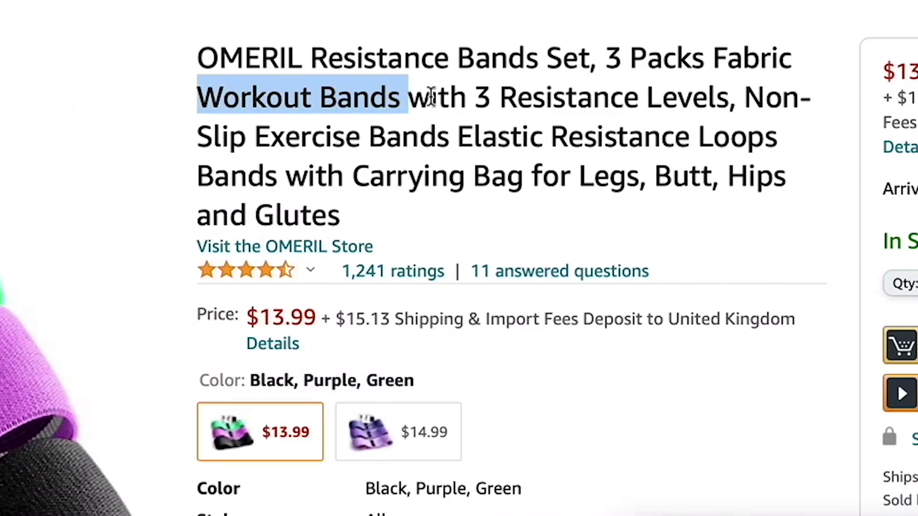
left_click_drag(500, 98, 703, 96)
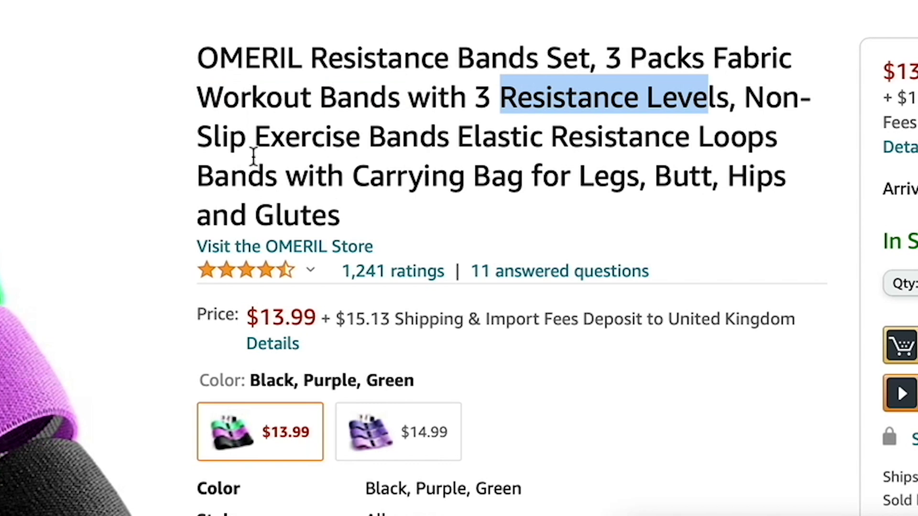
left_click(258, 138)
left_click_drag(257, 139, 475, 138)
key("ctrl+c")
left_click_drag(552, 137, 781, 139)
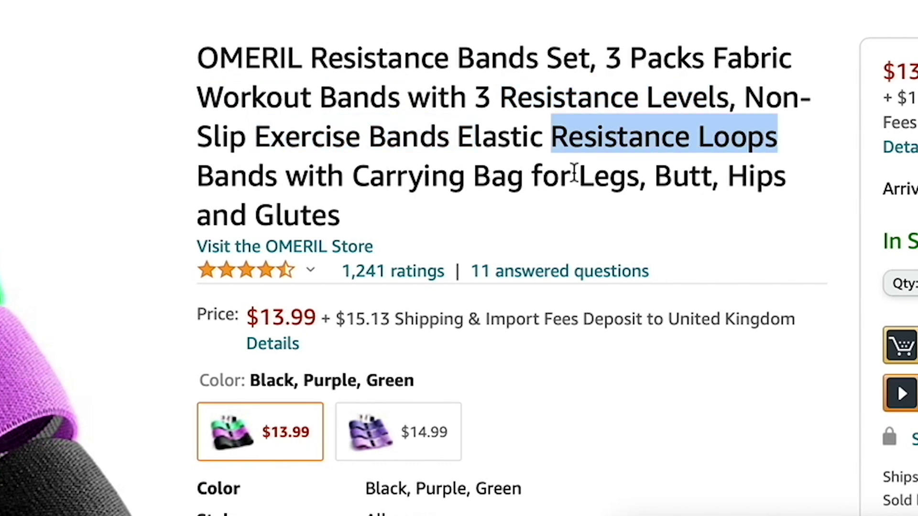
left_click_drag(573, 175, 715, 196)
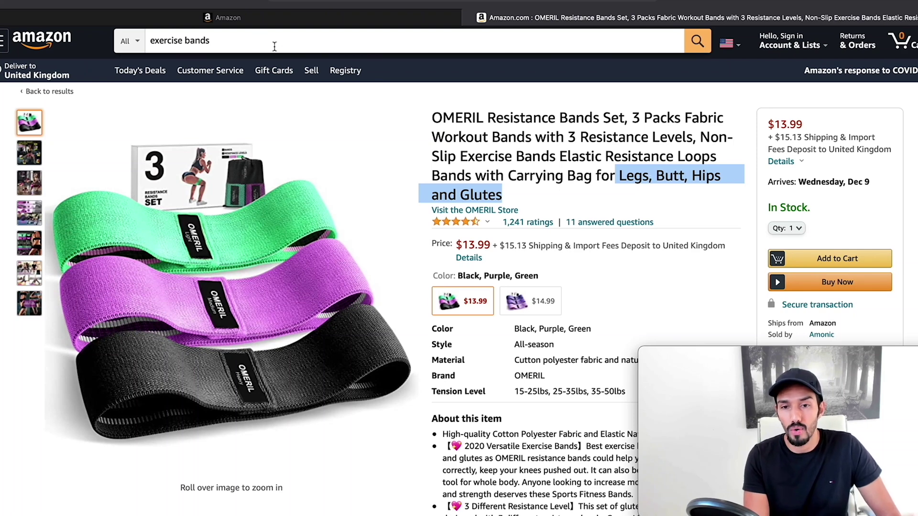
- Return to the Seller Central listing form and enter "Exercise Bands" as the start of the Item Name
left_click(311, 17)
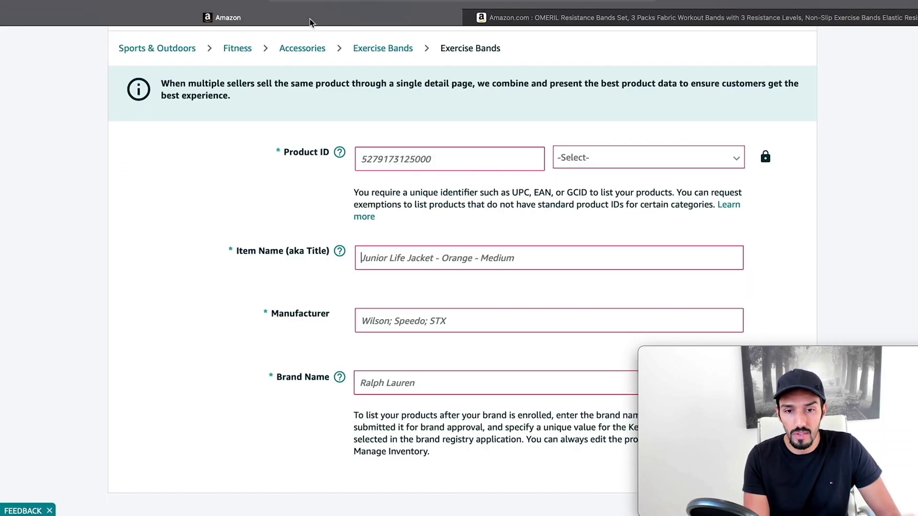
left_click(456, 259)
key("ctrl+v")
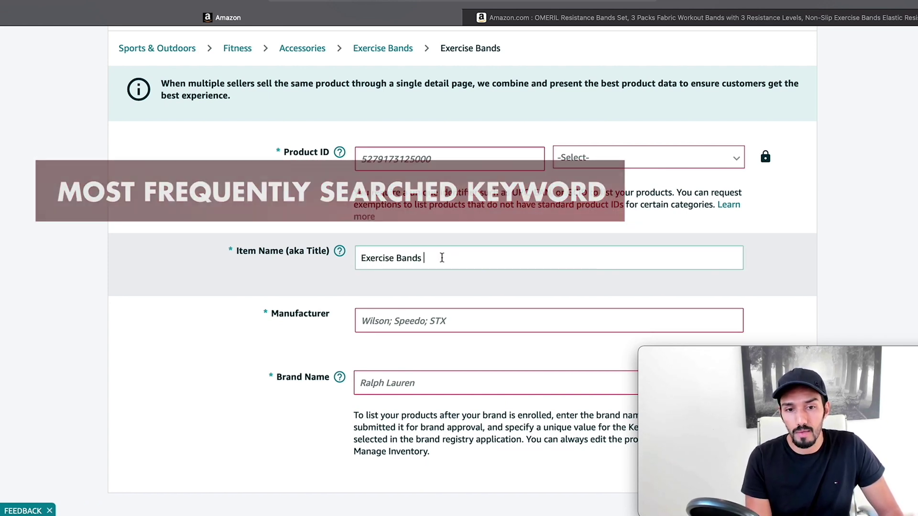
key("ctrl+Tab")
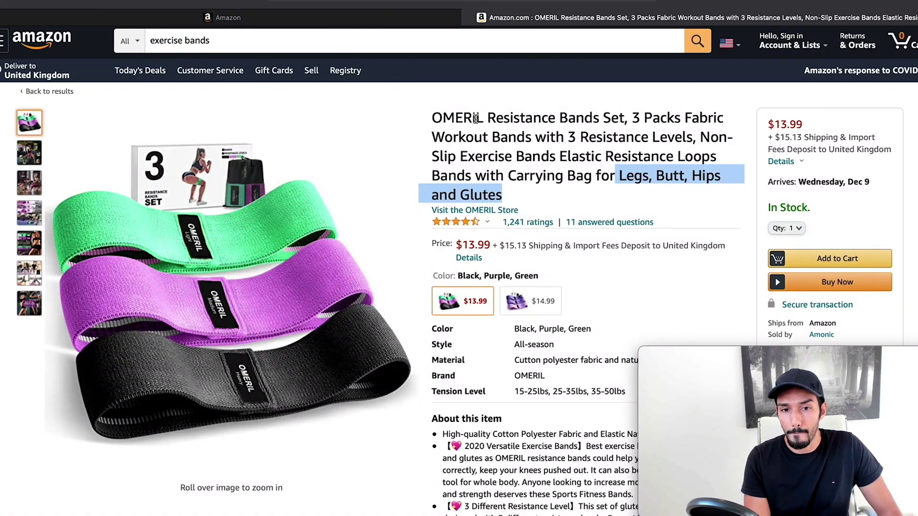
left_click(363, 23)
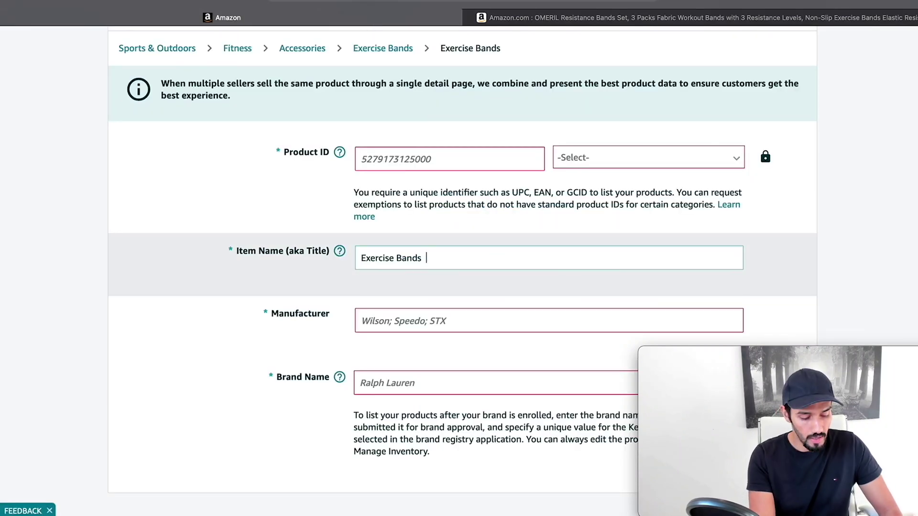
type("by Such Comapny")
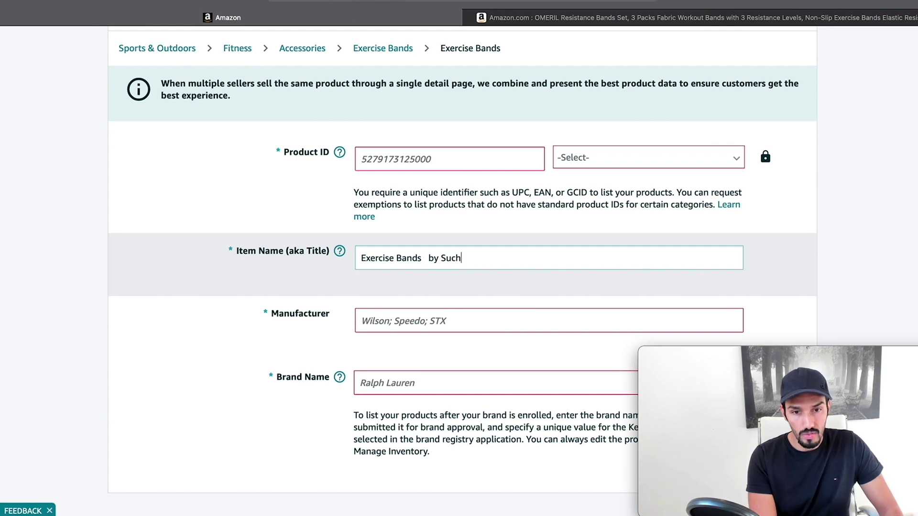
key("BackSpace")
key("BackSpace")
key("BackSpace")
key("BackSpace")
type("mpany")
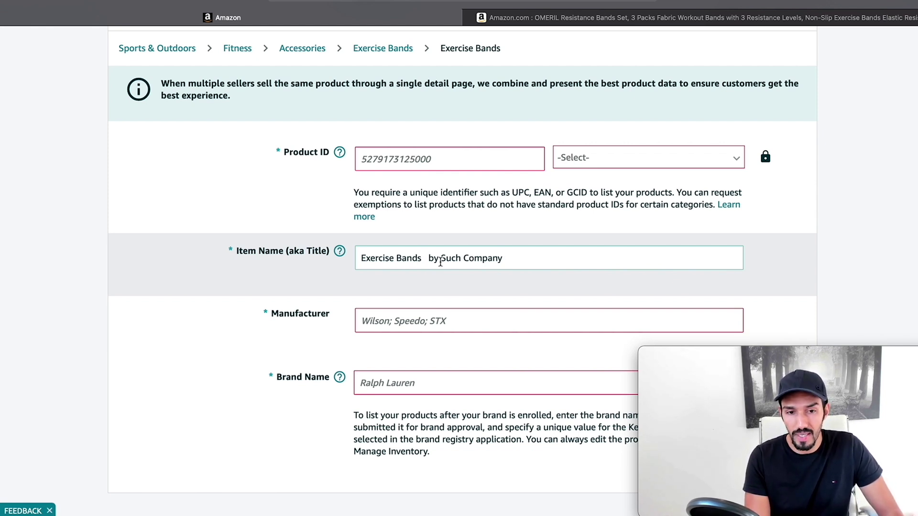
key("End")
key("BackSpace")
key("BackSpace")
key("BackSpace")
key("BackSpace")
key("BackSpace")
key("BackSpace")
key("BackSpace")
key("BackSpace")
key("BackSpace")
key("BackSpace")
key("BackSpace")
key("BackSpace")
key("BackSpace")
key("BackSpace")
key("BackSpace")
key("BackSpace")
- Extend the Item Name to read "Exercise Bands For Training Loops High Quality"
type("For ")
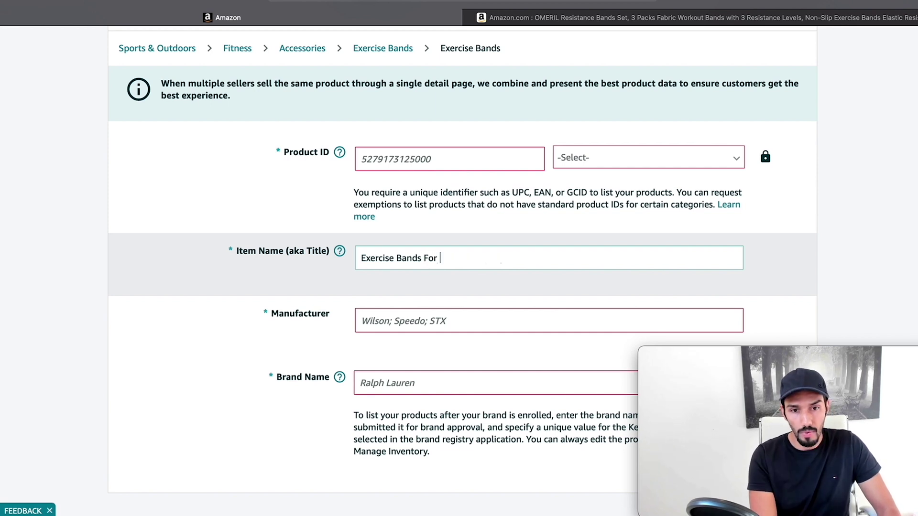
type("Training Loops")
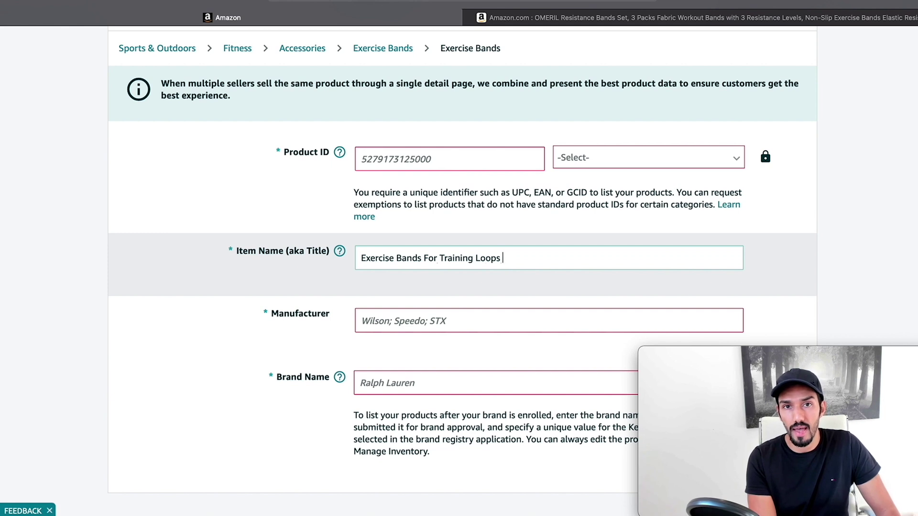
type(" High Quality")
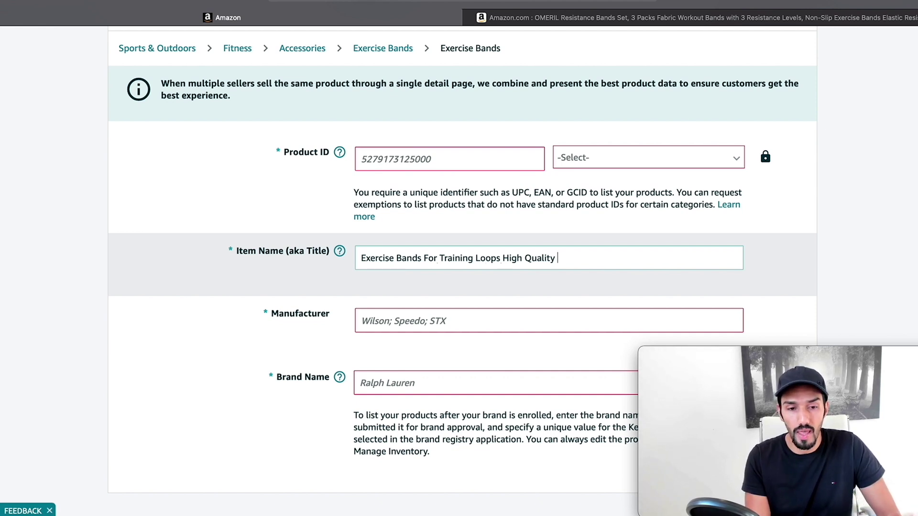
- Fill in the manufacturer's name, and enter the same name followed by "Exercise" as the Brand Name
key("Tab")
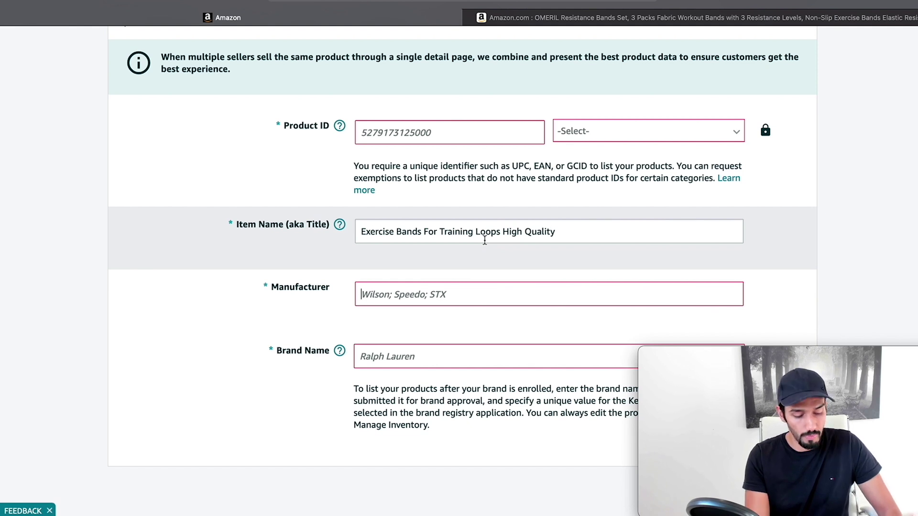
type("Joe Bloggs")
left_click(390, 358)
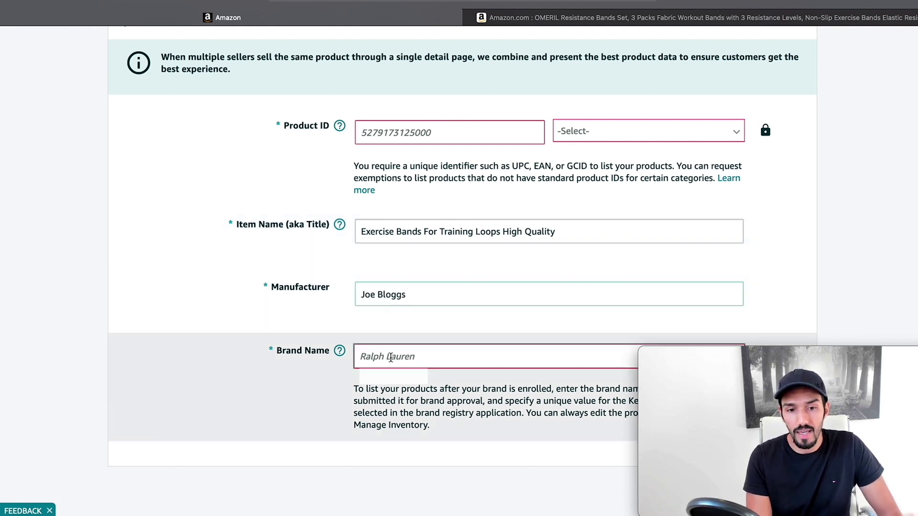
type("Joe Bloggs Excerv")
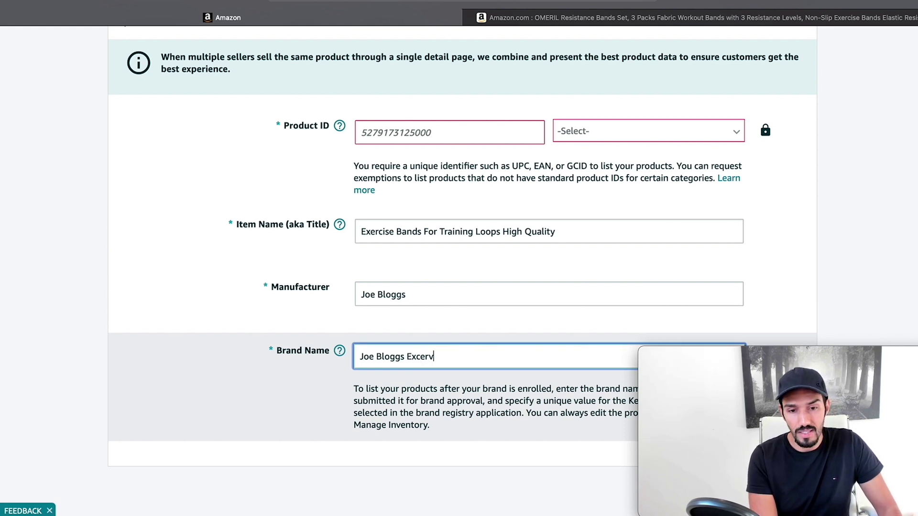
key("BackSpace")
key("BackSpace")
key("BackSpace")
key("BackSpace")
type("ercise")
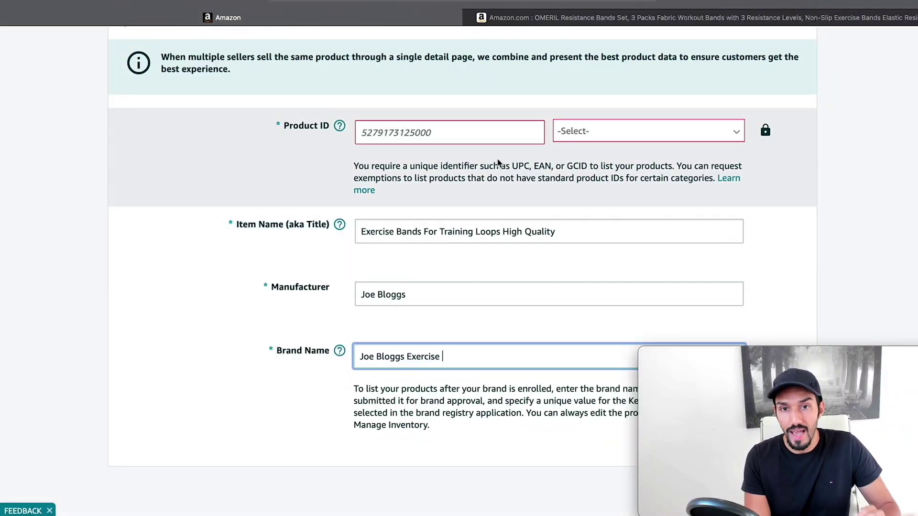
- Examine the OMERIL listing's bullet points, comparison table and illustrated product description on Amazon.com
left_click(575, 15)
scroll(505, 330, "down", 20)
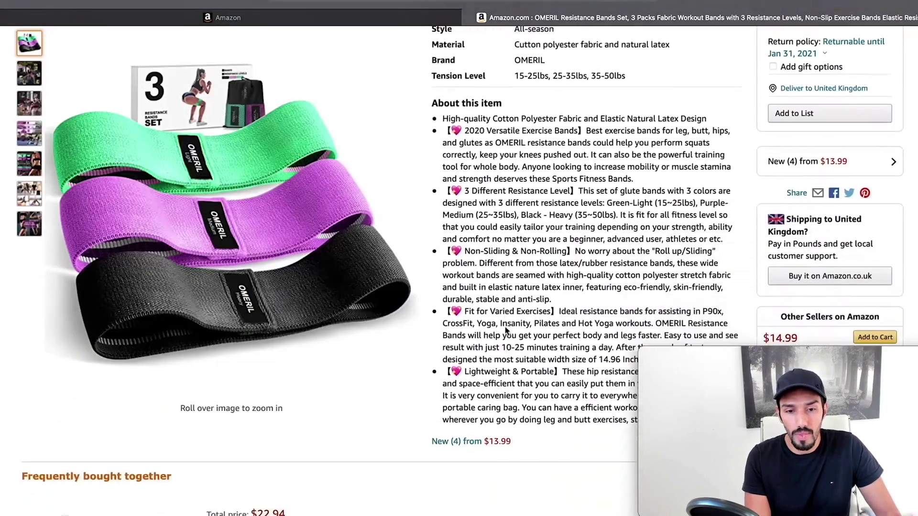
scroll(505, 330, "down", 15)
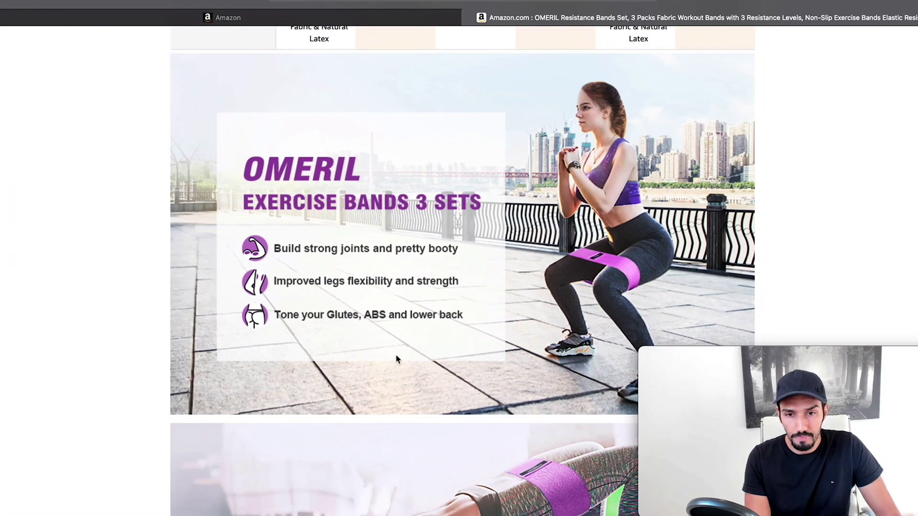
scroll(395, 356, "down", 5)
scroll(426, 311, "down", 3)
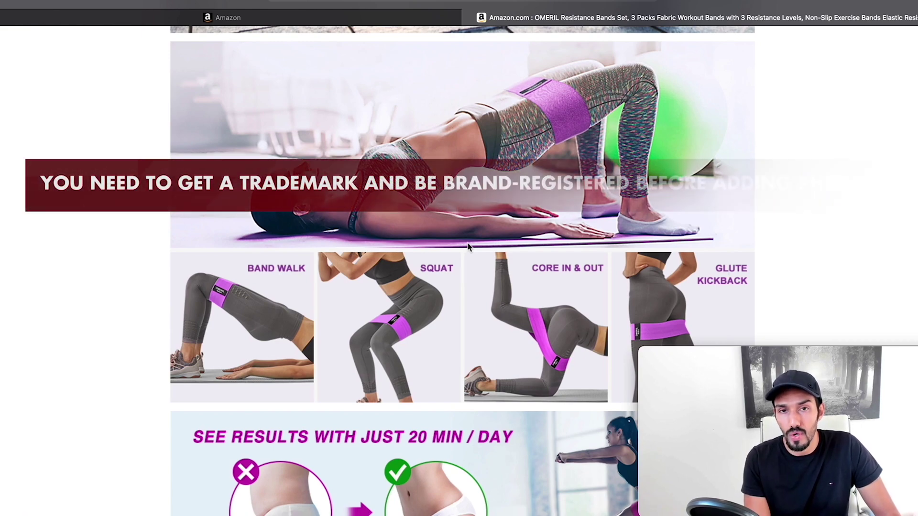
scroll(490, 266, "up", 1)
scroll(489, 266, "up", 10)
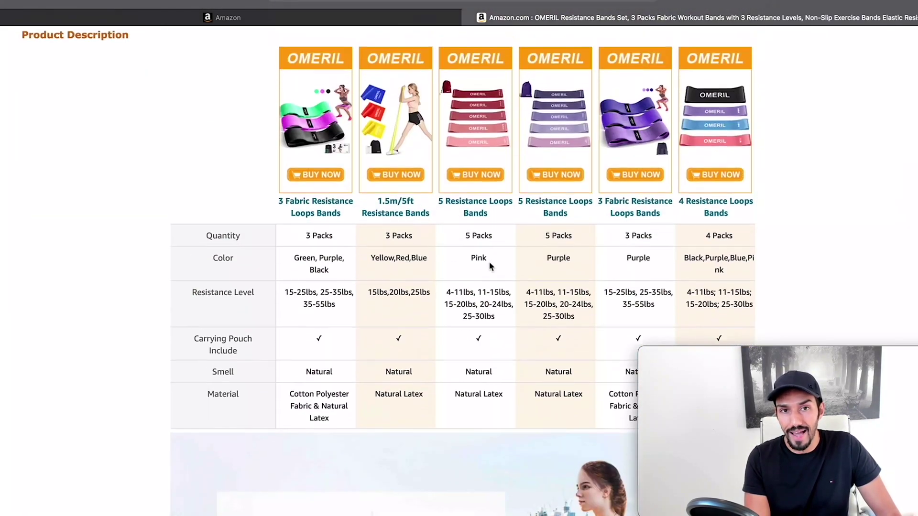
scroll(488, 266, "up", 2)
- Review the OMERIL listing's gallery images and its "About this item" bullet points
scroll(477, 266, "up", 20)
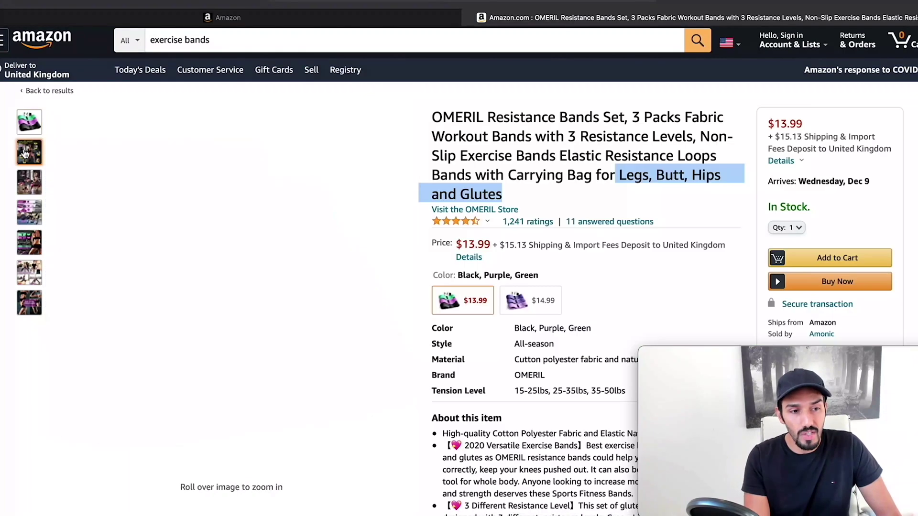
mouse_move(35, 178)
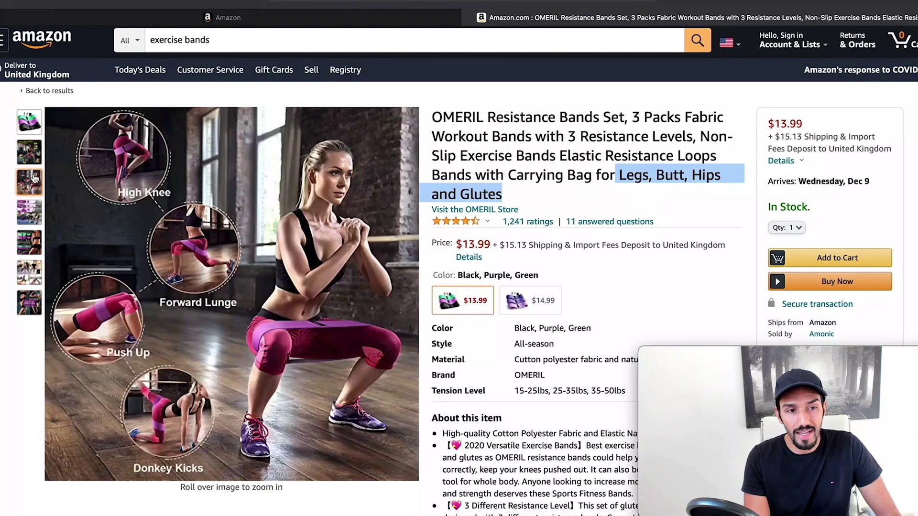
scroll(582, 334, "down", 5)
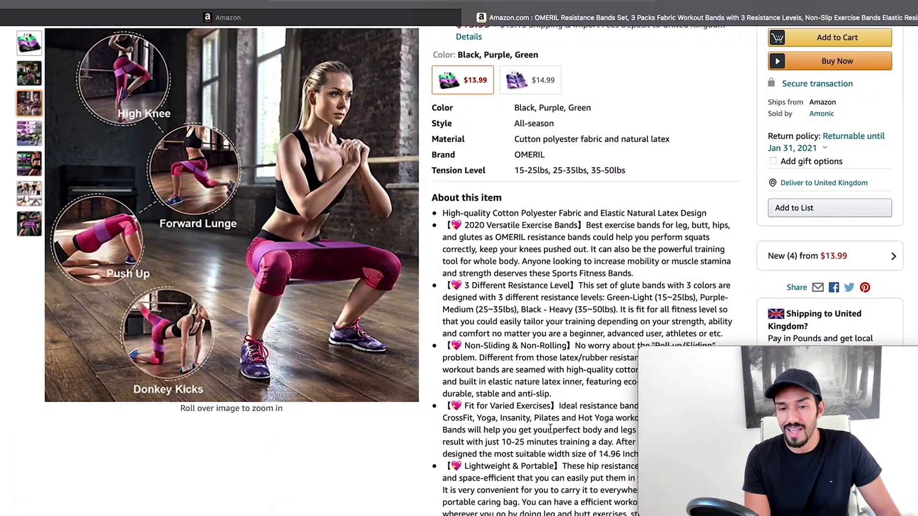
scroll(478, 272, "up", 1)
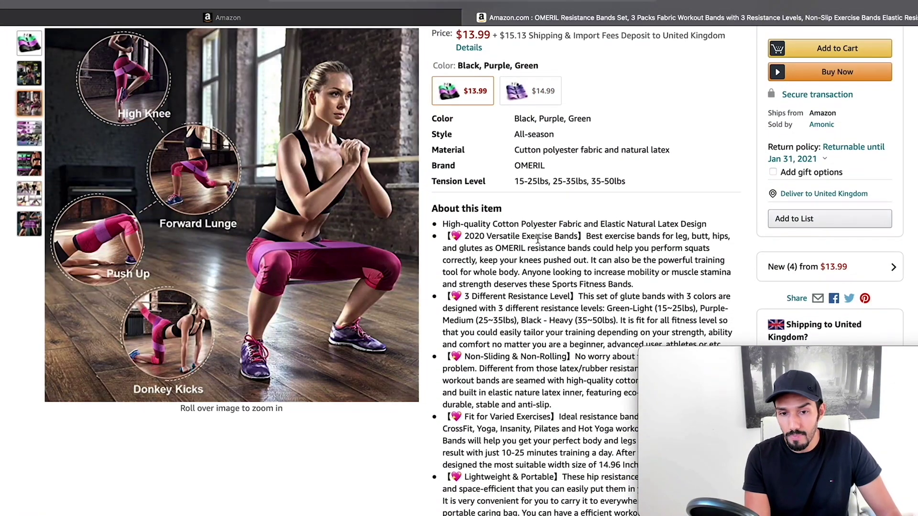
scroll(526, 341, "up", 2)
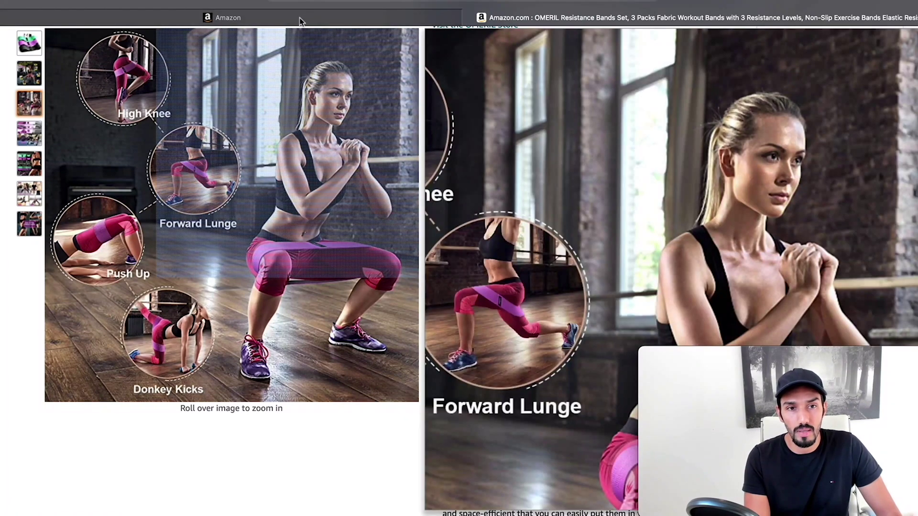
- In the Seller Central form, turn on Advanced View and examine the Description section's Product Description and Key Product Features fields
left_click(298, 17)
scroll(506, 192, "up", 3)
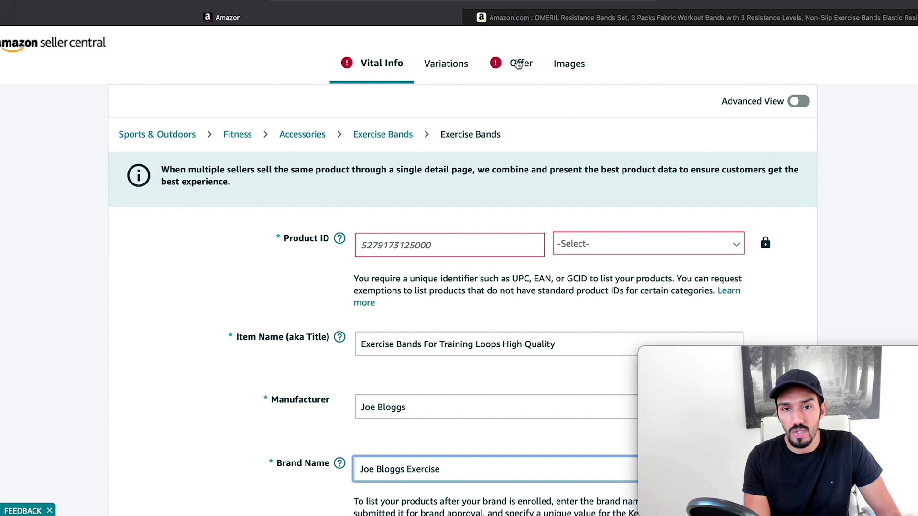
left_click(799, 105)
left_click(564, 64)
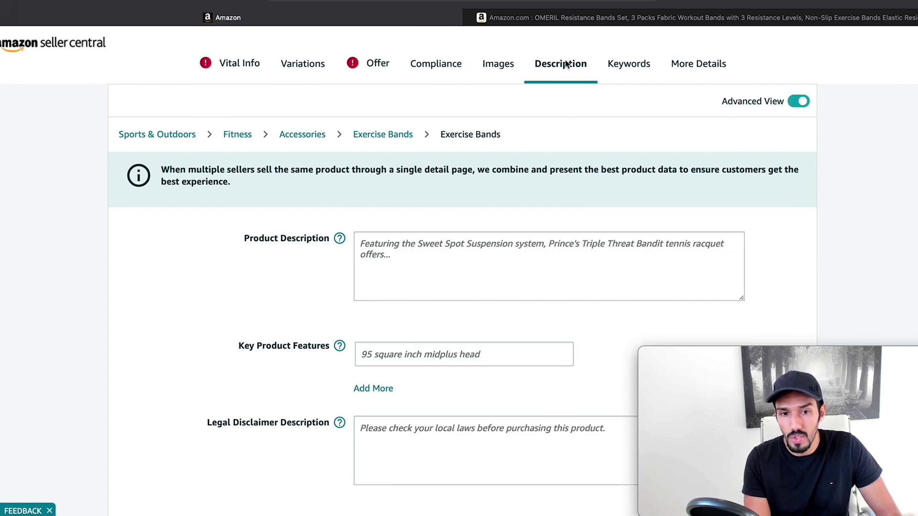
scroll(481, 209, "down", 1)
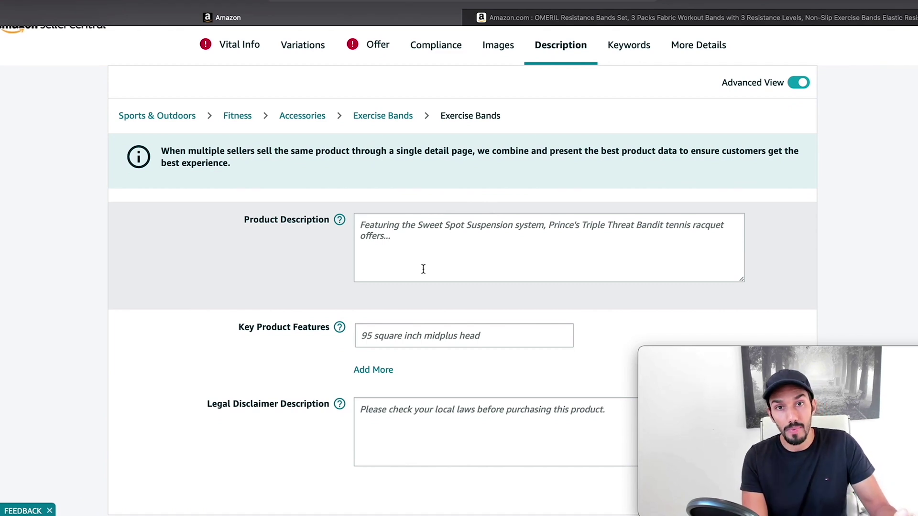
scroll(422, 268, "down", 3)
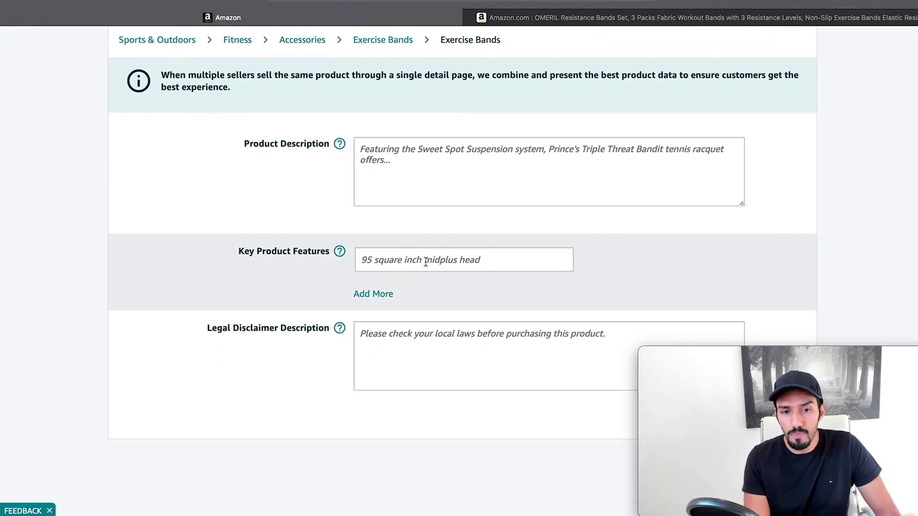
- Compare the OMERIL listing's "About this item" bullet points with the Key Product Features field in the listing form
left_click(526, 17)
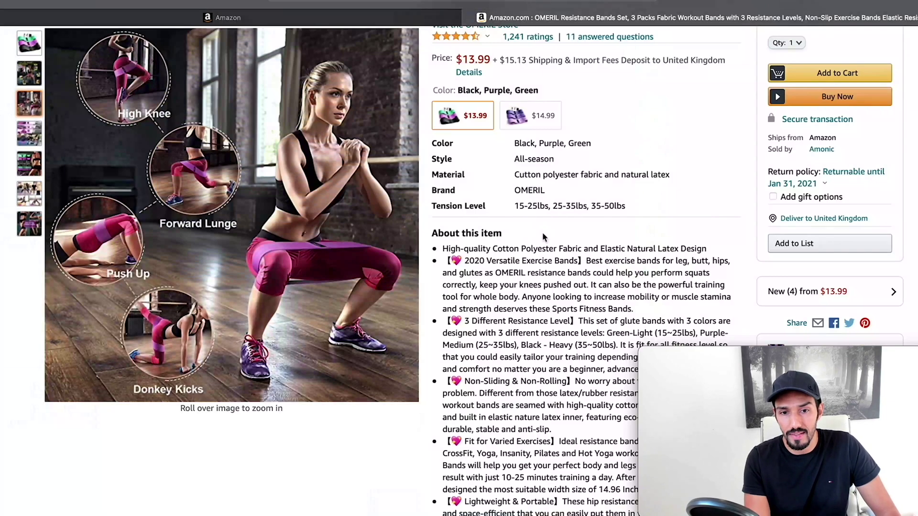
scroll(506, 300, "down", 3)
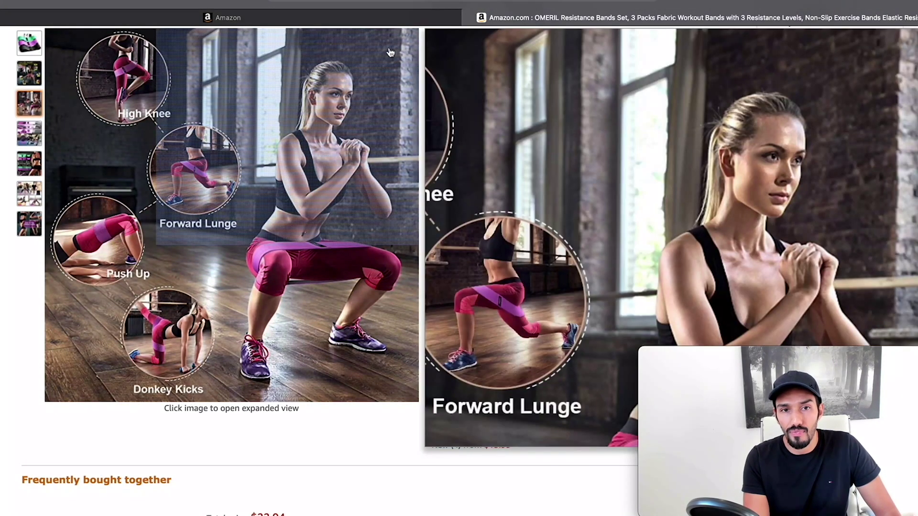
left_click(383, 17)
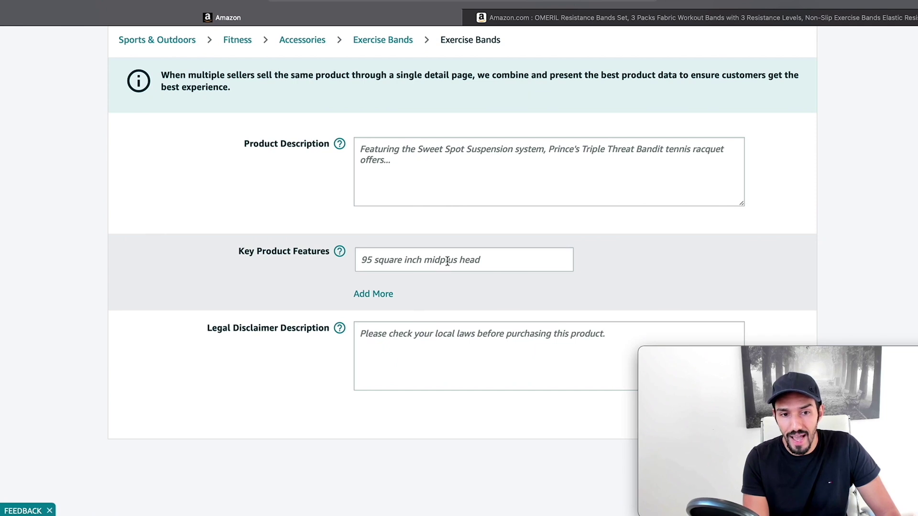
- Return to the form's basic view with Advanced View off, and open the Variations section with its Variations Theme field
scroll(500, 244, "up", 2)
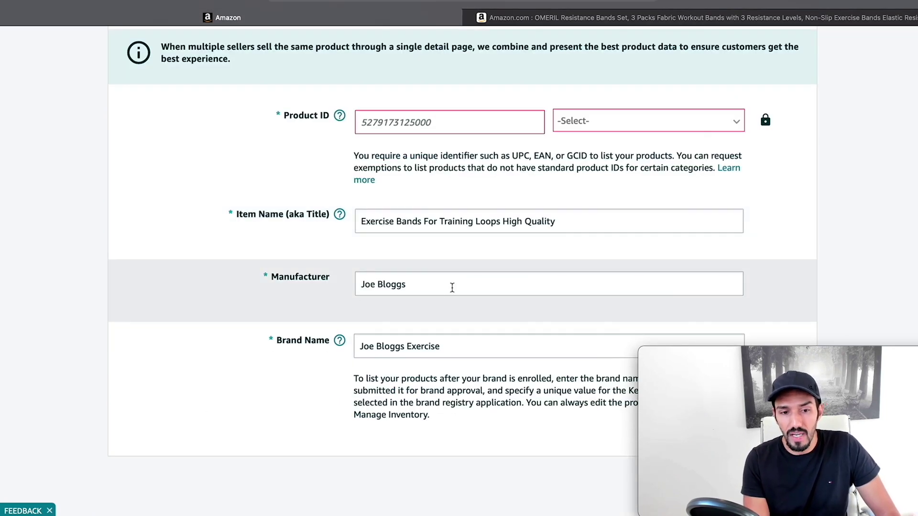
scroll(479, 254, "up", 2)
scroll(424, 185, "up", 2)
left_click(440, 62)
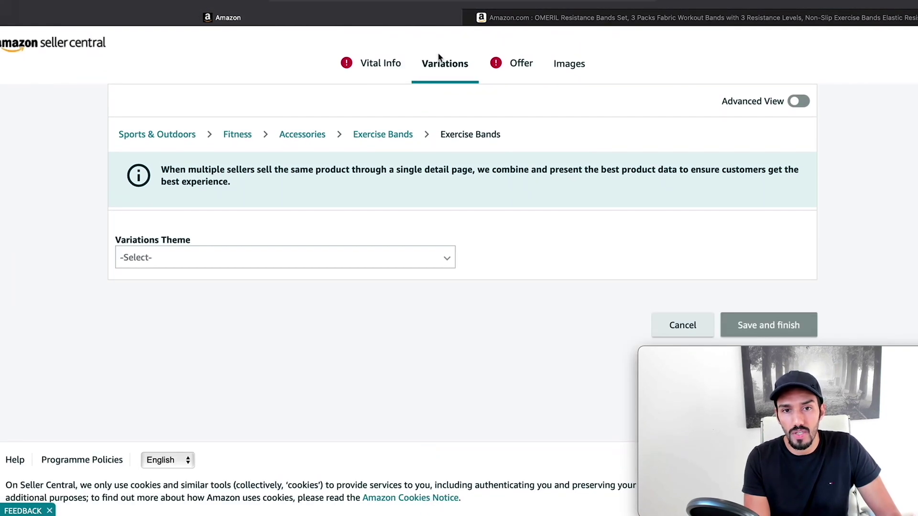
scroll(476, 241, "down", 1)
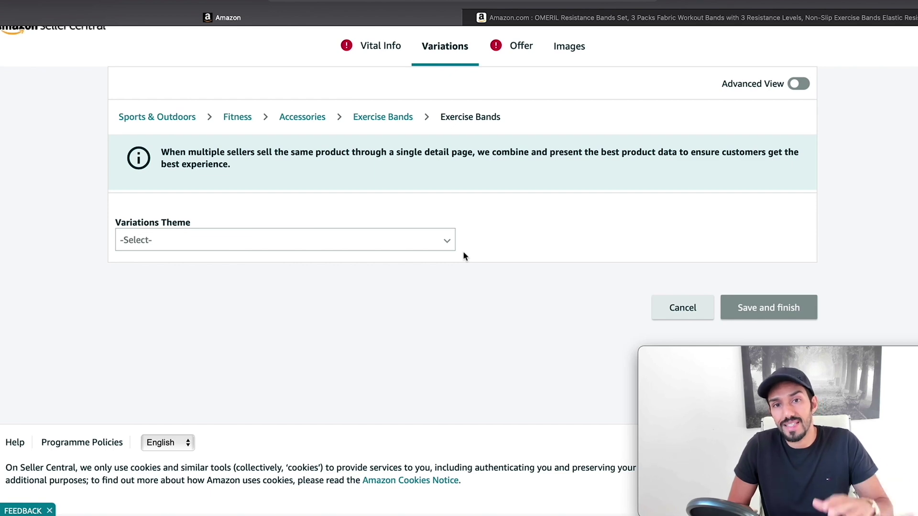
- View the Purple color variation of the OMERIL bands as an example, and return to the listing form
key("ctrl+Tab")
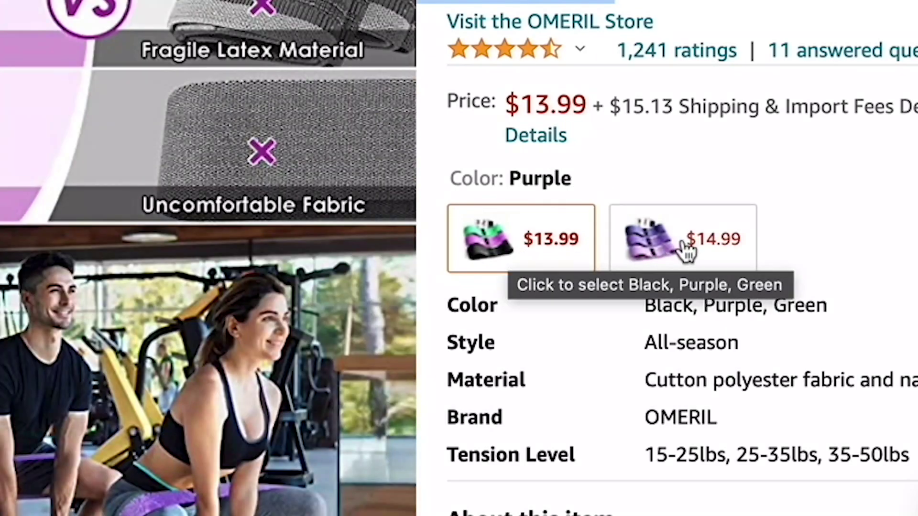
left_click(686, 248)
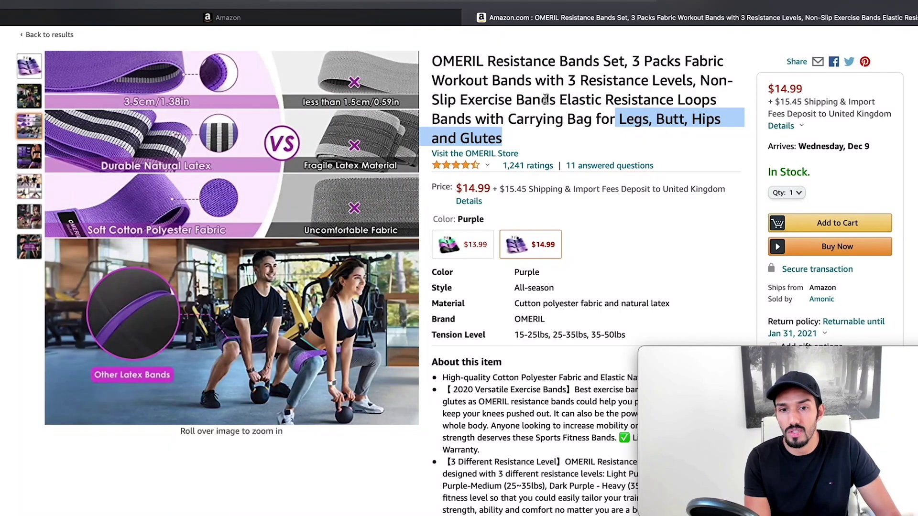
left_click(411, 17)
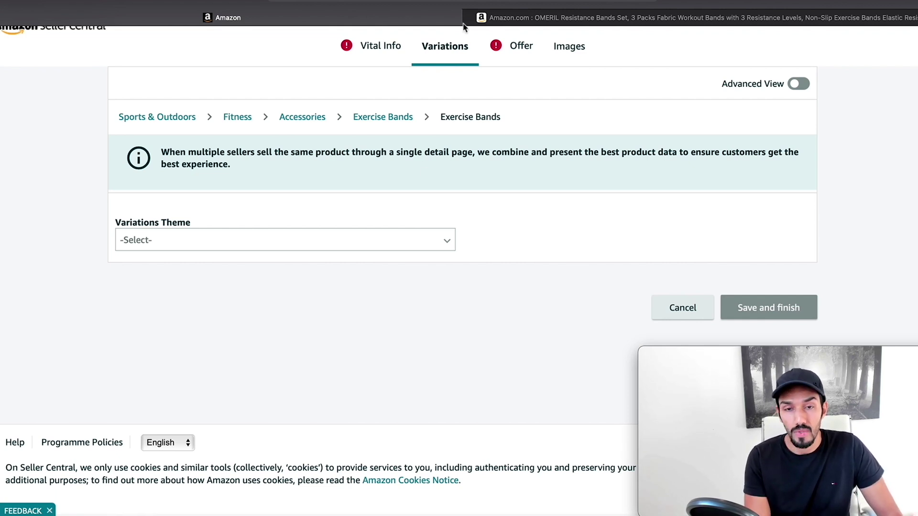
- In the Offer section, set Your price to GBP 14.99, checking the OMERIL listing's price as a reference
left_click(502, 45)
scroll(481, 249, "down", 1)
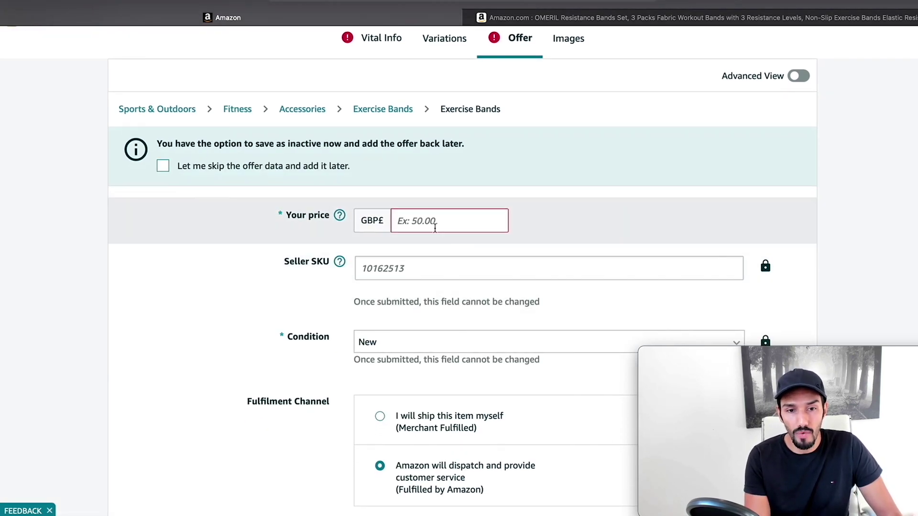
left_click(424, 221)
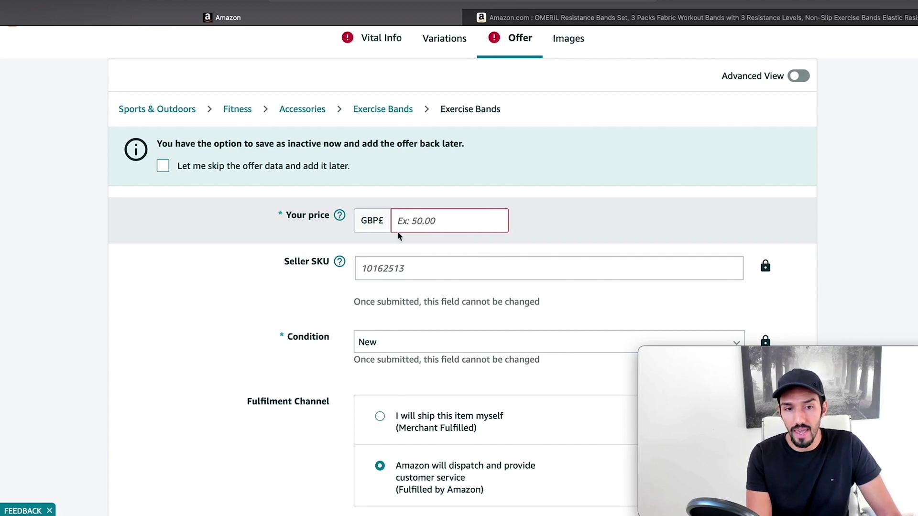
left_click(592, 21)
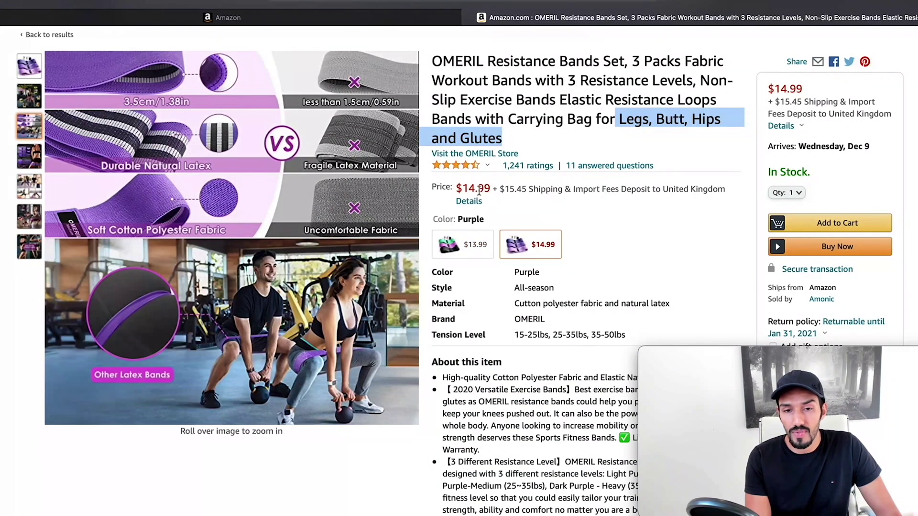
left_click(351, 21)
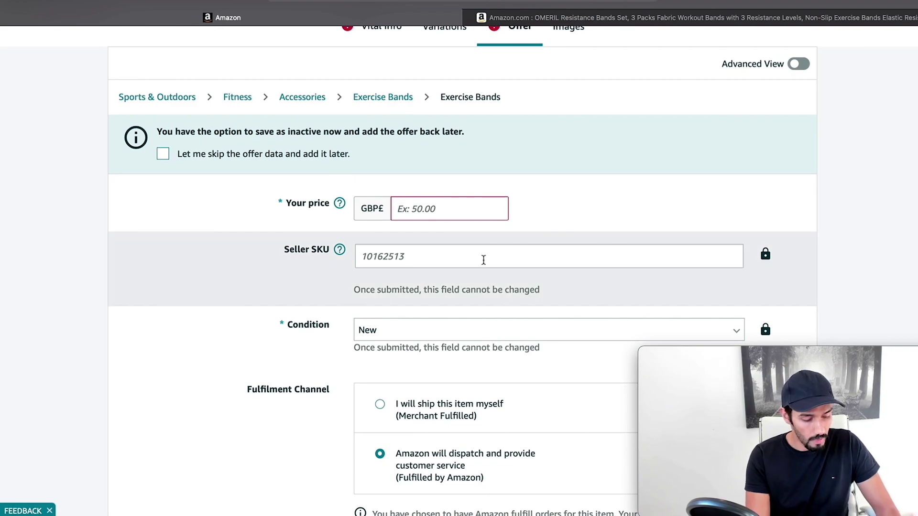
type("14.99")
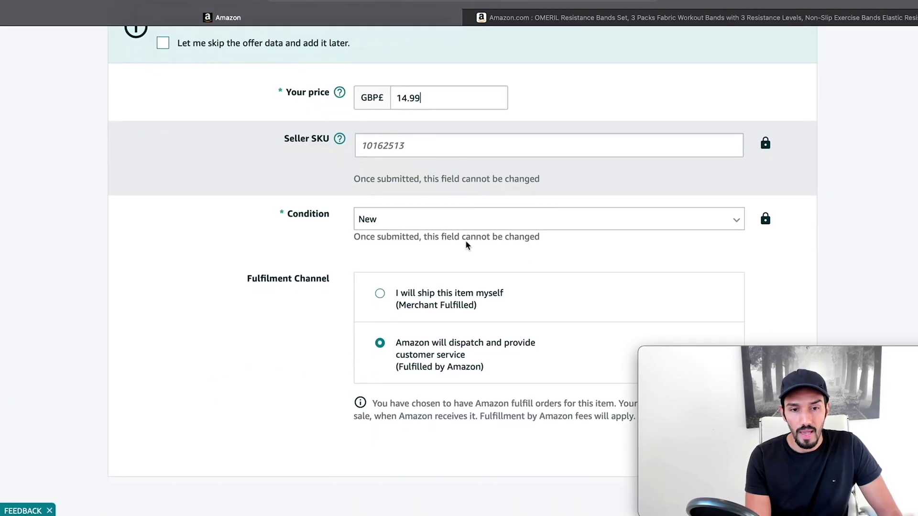
- Select New as the item's Condition in the Offer section
scroll(466, 245, "down", 1)
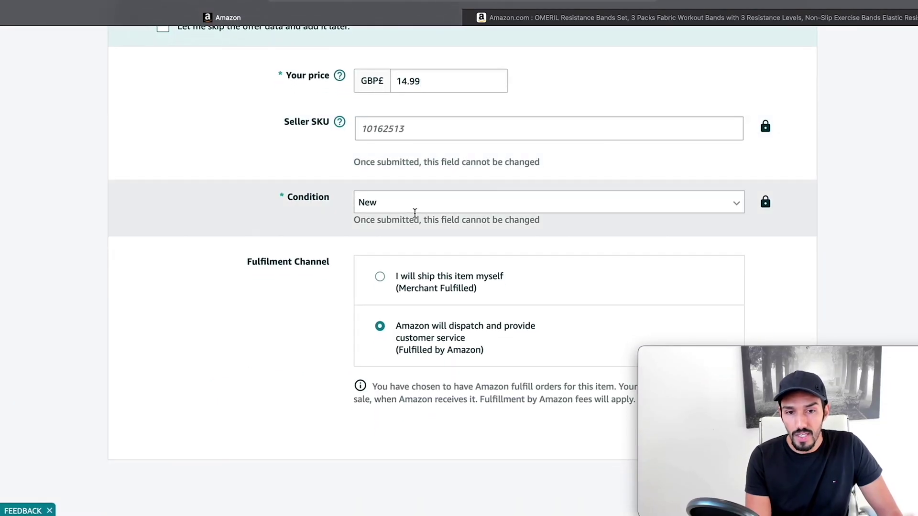
left_click(452, 204)
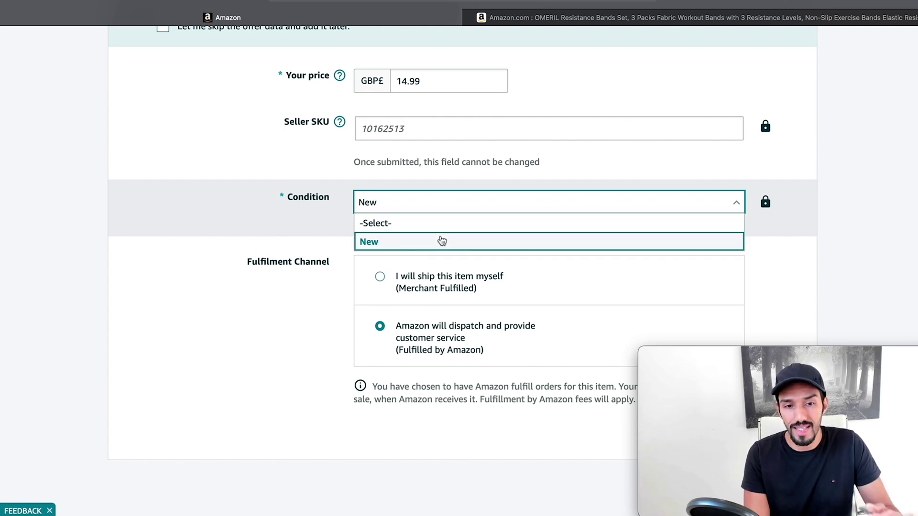
left_click(439, 241)
scroll(466, 275, "down", 1)
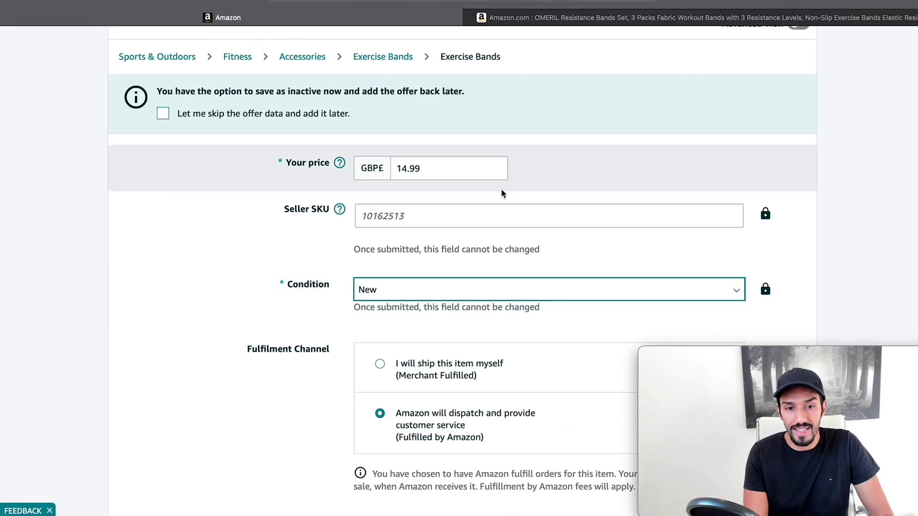
- Enter JB001 as the Seller SKU for the exercise bands offer
scroll(502, 193, "down", 1)
left_click(410, 199)
mouse_move(339, 191)
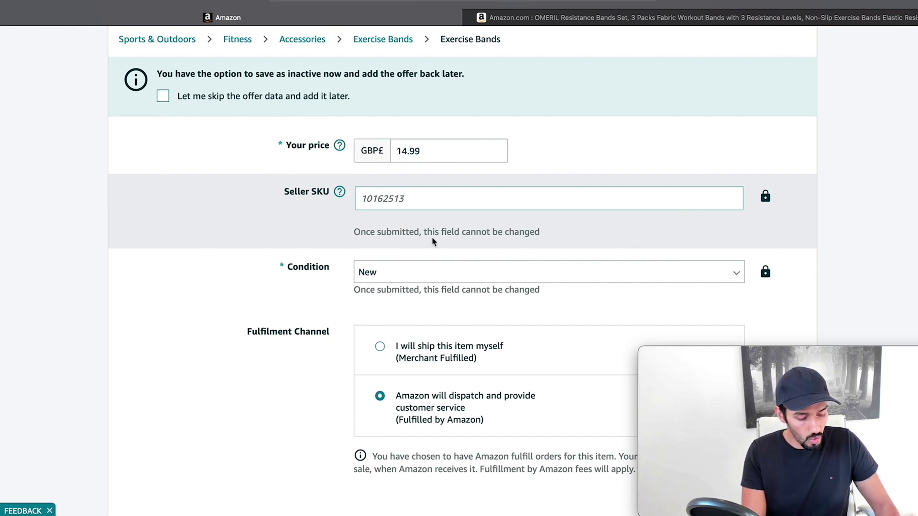
type("JB")
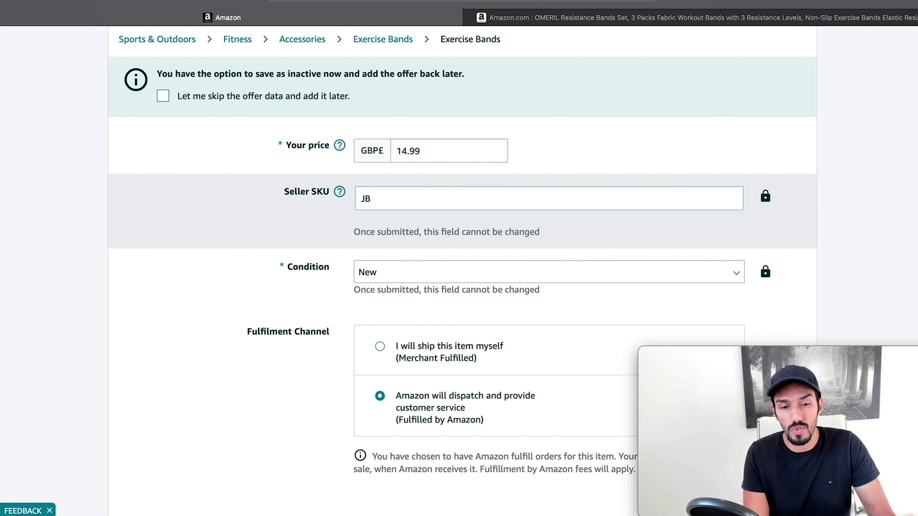
type("001")
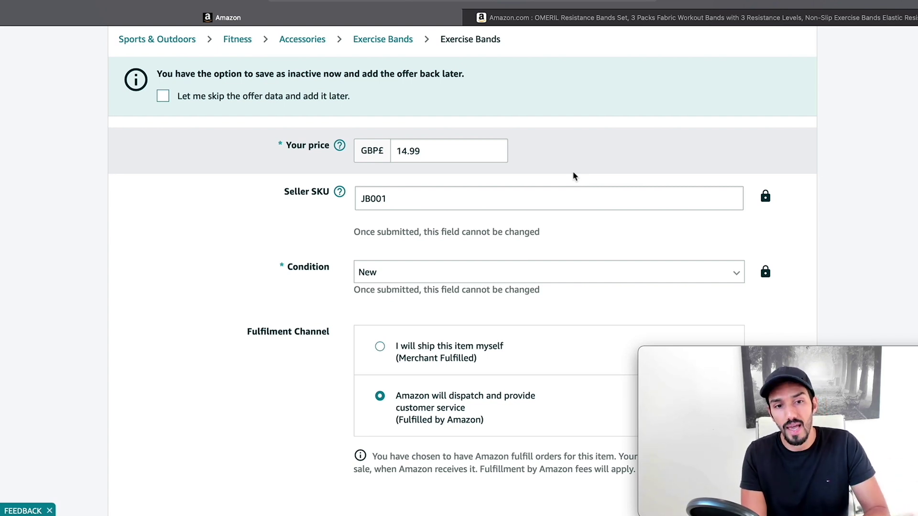
- In the Images section, upload 81GnP64XYuL._AC_SL1500_.jpg from the IMAGES folder as the MAIN product image
scroll(574, 175, "up", 3)
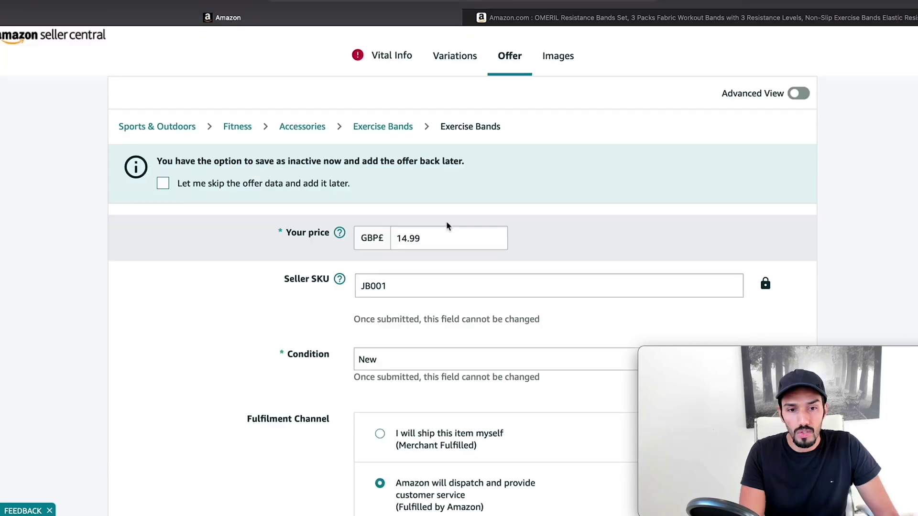
left_click(550, 47)
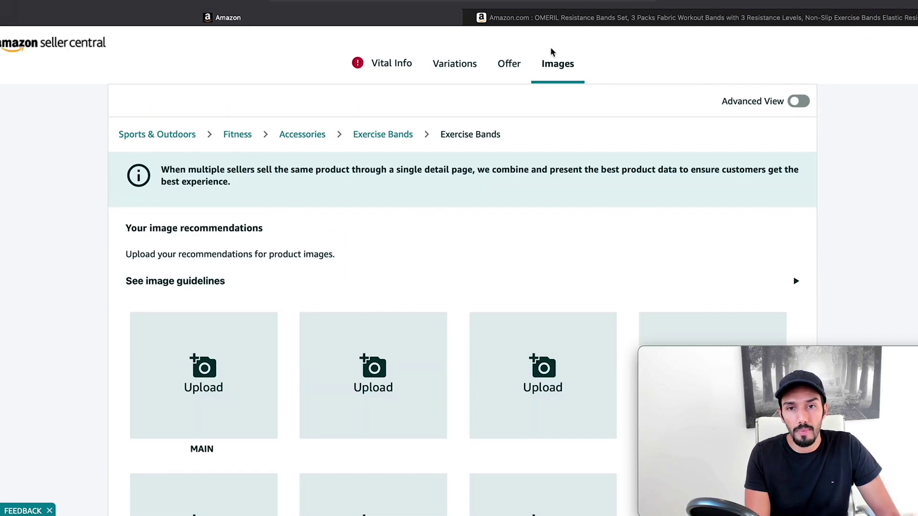
scroll(434, 248, "down", 2)
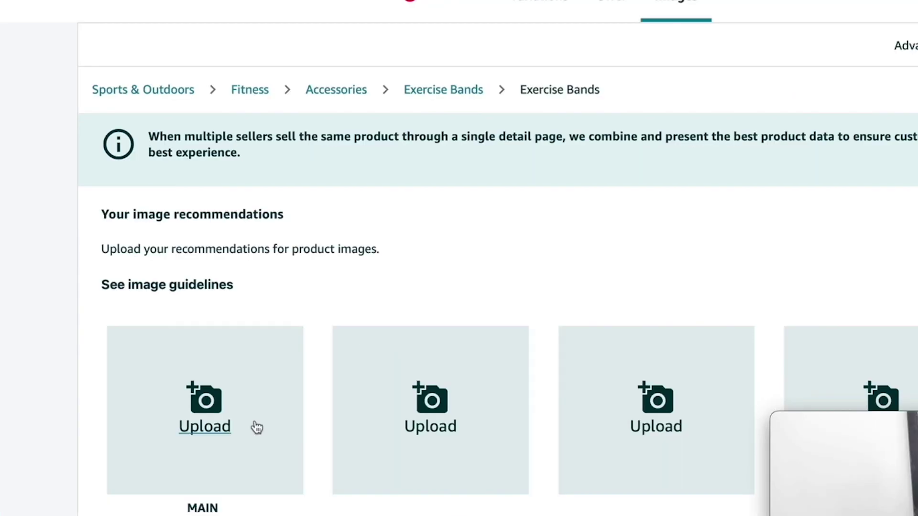
left_click(256, 428)
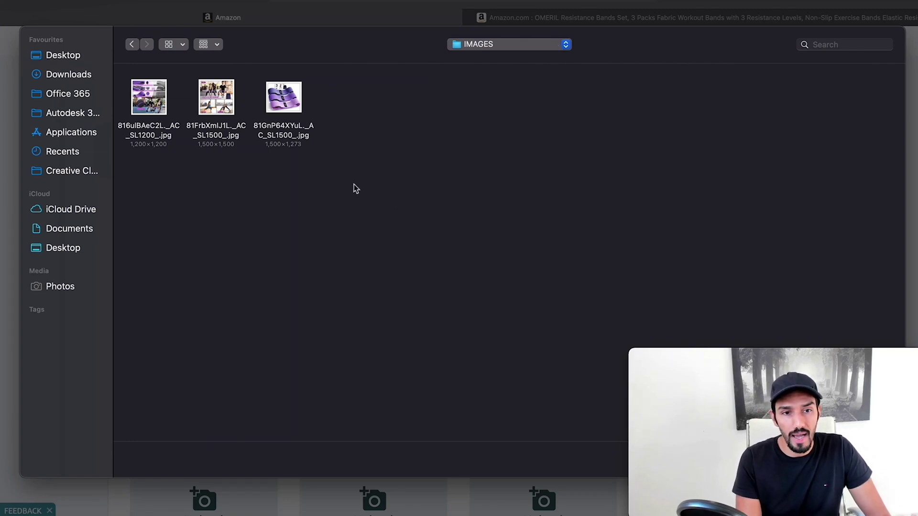
left_click(278, 106)
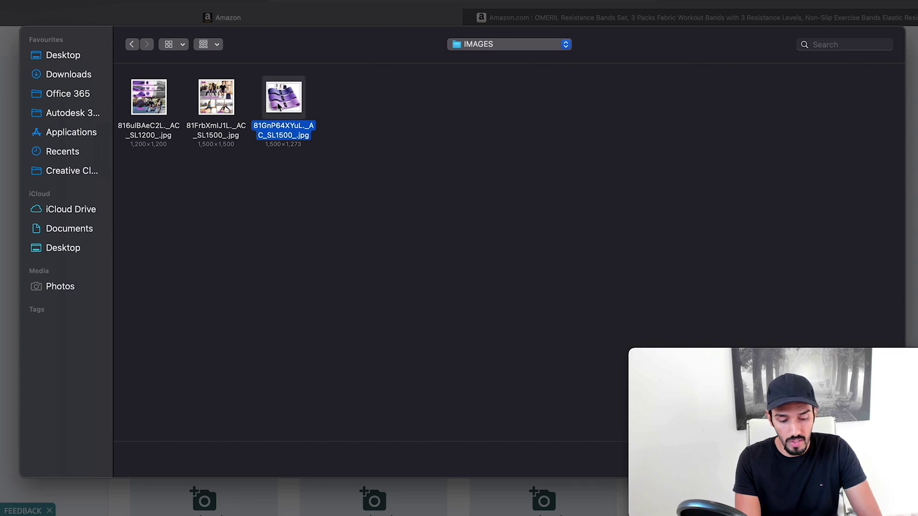
double_click(279, 106)
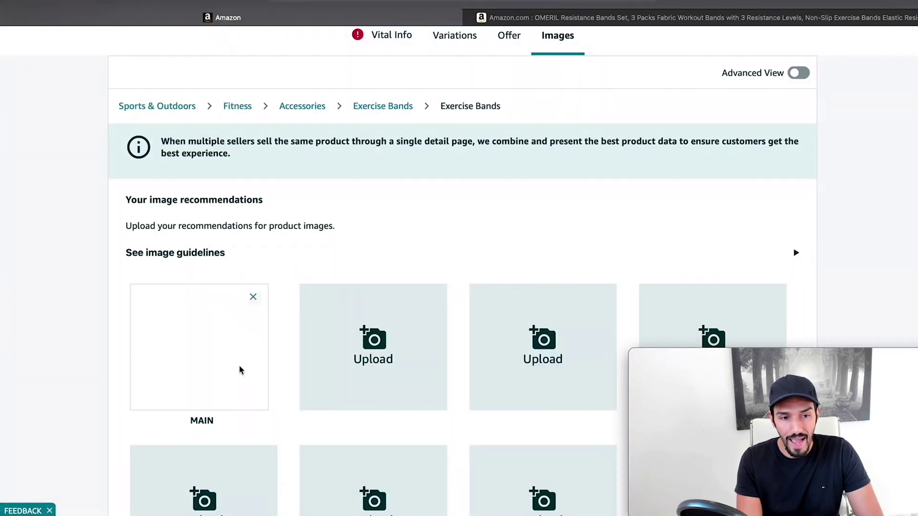
- Upload the "Exercise Anywhere" lifestyle picture and the band comparison picture to the second and third image slots
scroll(239, 365, "down", 1)
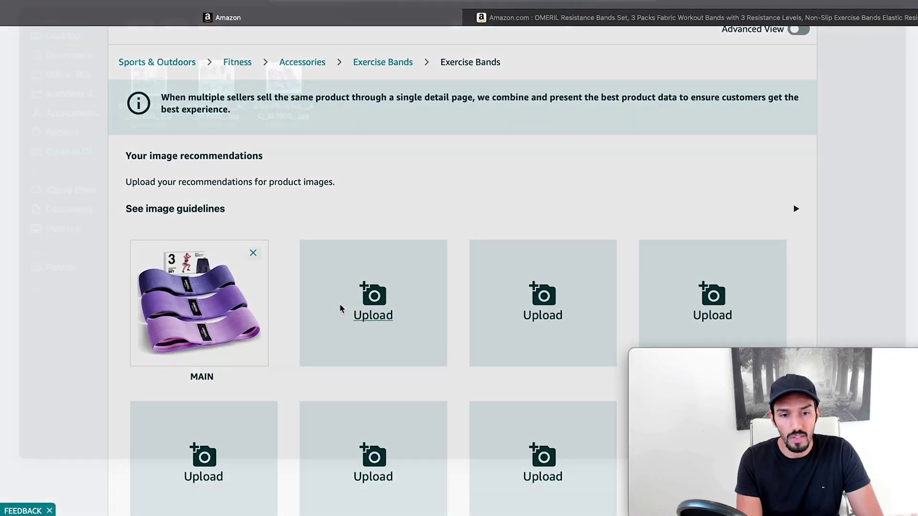
left_click(340, 303)
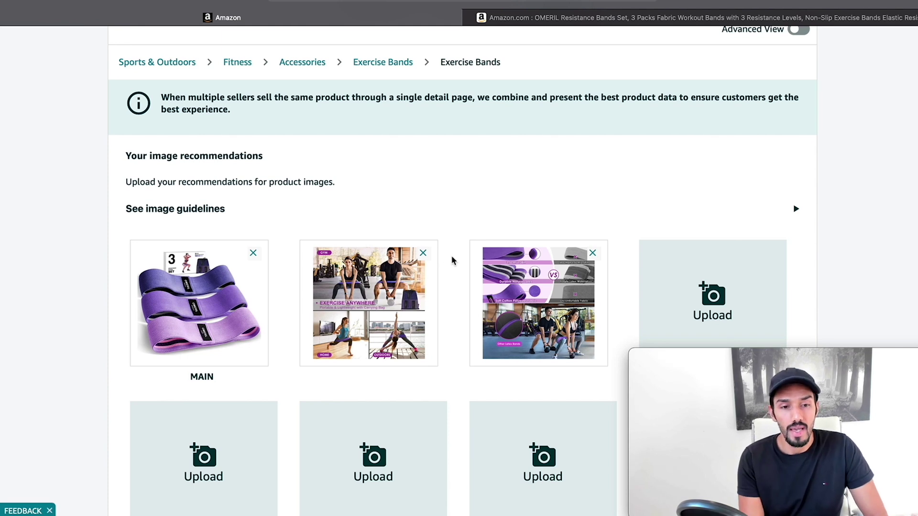
scroll(428, 293, "down", 1)
- Examine the product images in Amazon.com's exercise bands search results, and return to the listing form
left_click(133, 230)
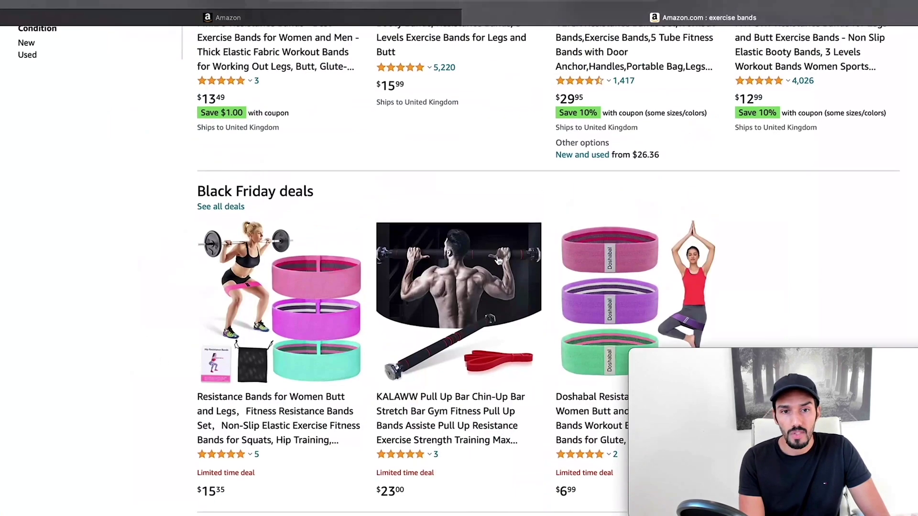
scroll(529, 195, "down", 5)
scroll(529, 195, "down", 15)
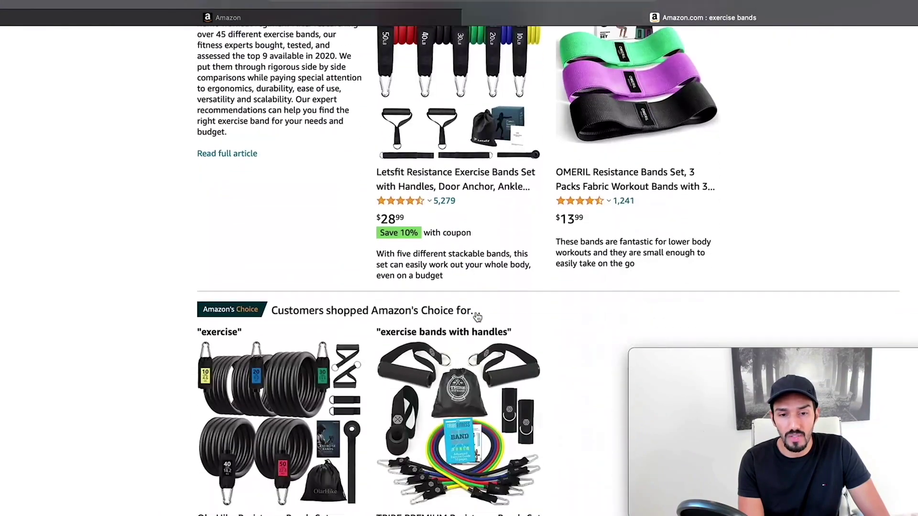
scroll(497, 236, "down", 8)
scroll(491, 218, "down", 7)
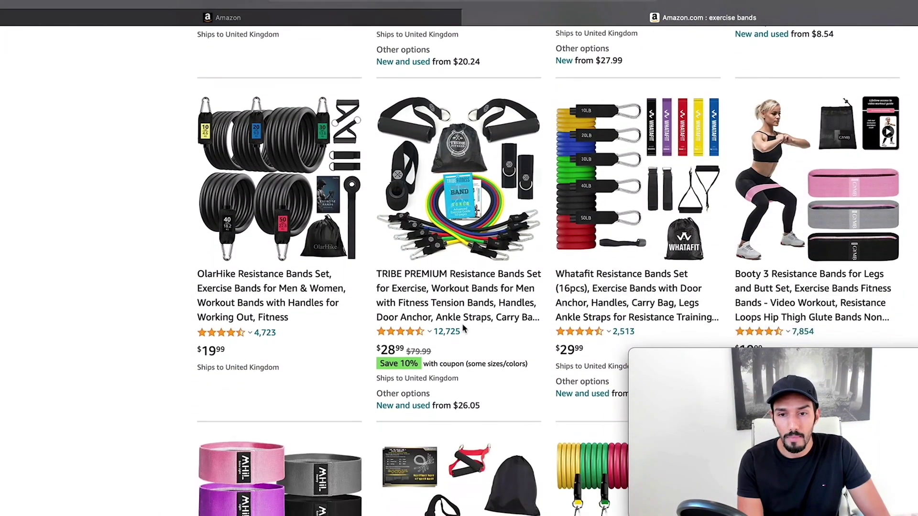
scroll(533, 279, "down", 2)
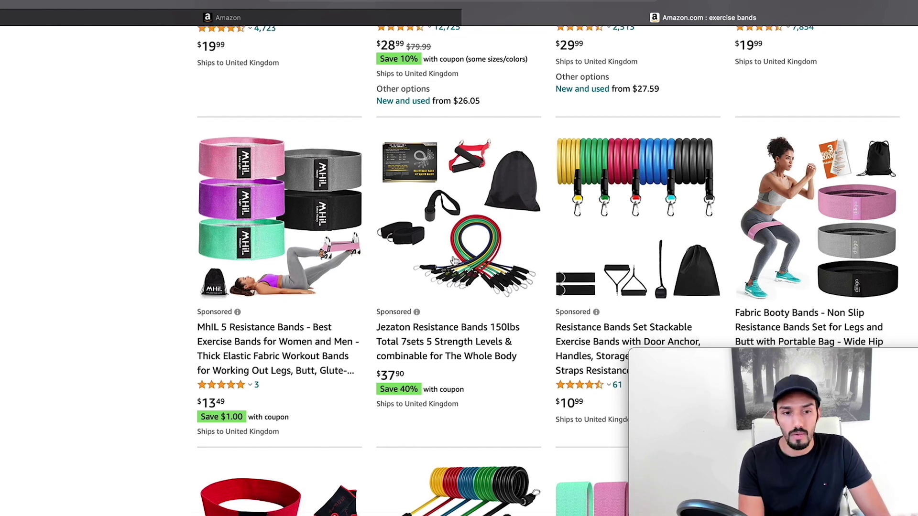
scroll(491, 260, "down", 5)
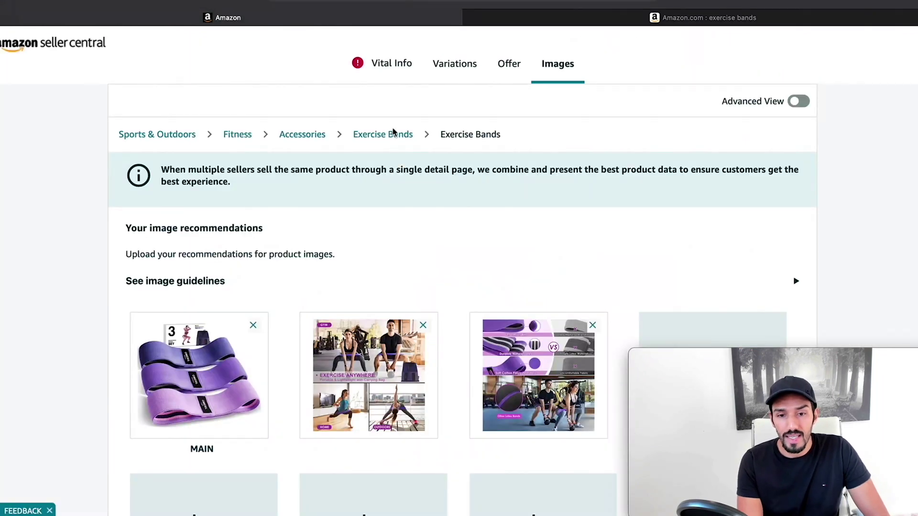
- In the Vital Info section, set the Product ID type to EAN and activate the Product ID field for entry
left_click(390, 67)
scroll(449, 244, "down", 1)
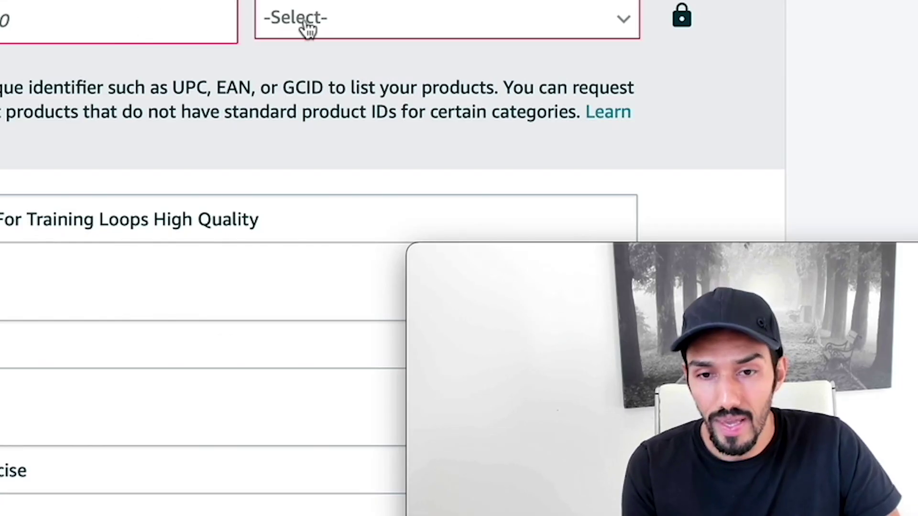
left_click(586, 241)
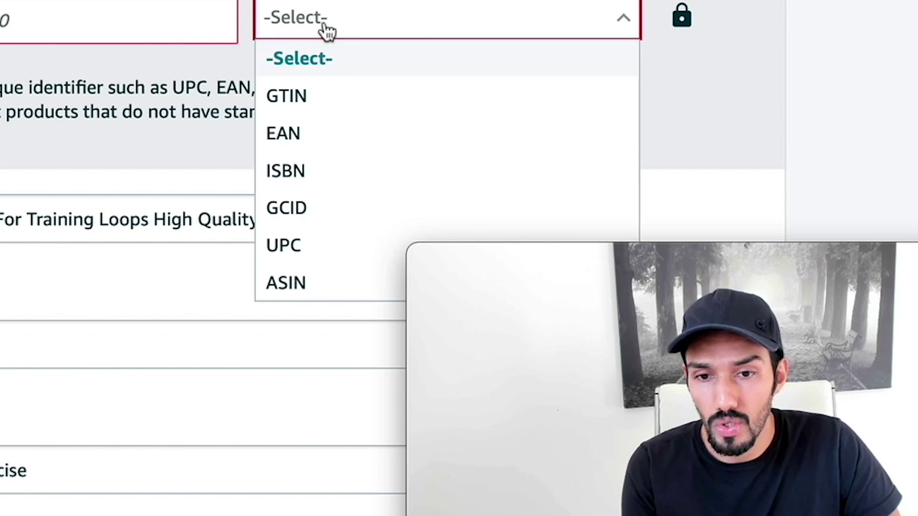
left_click(342, 148)
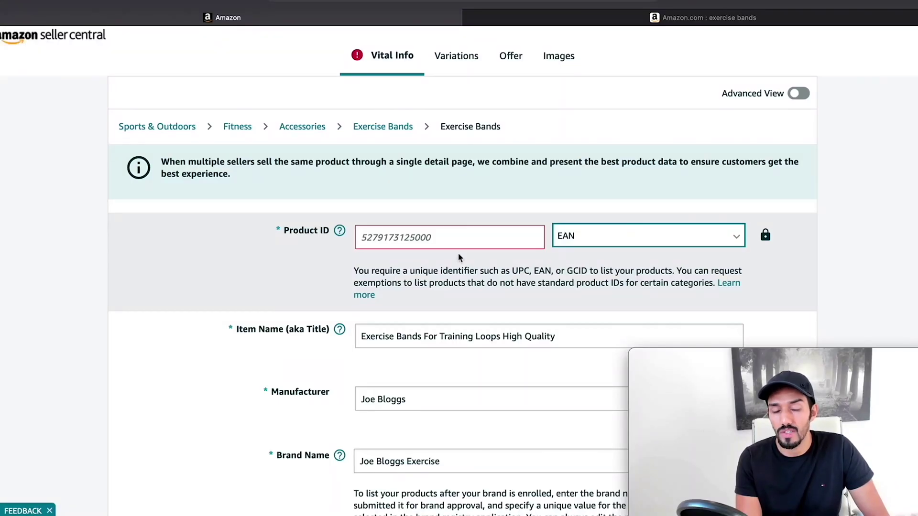
left_click(431, 245)
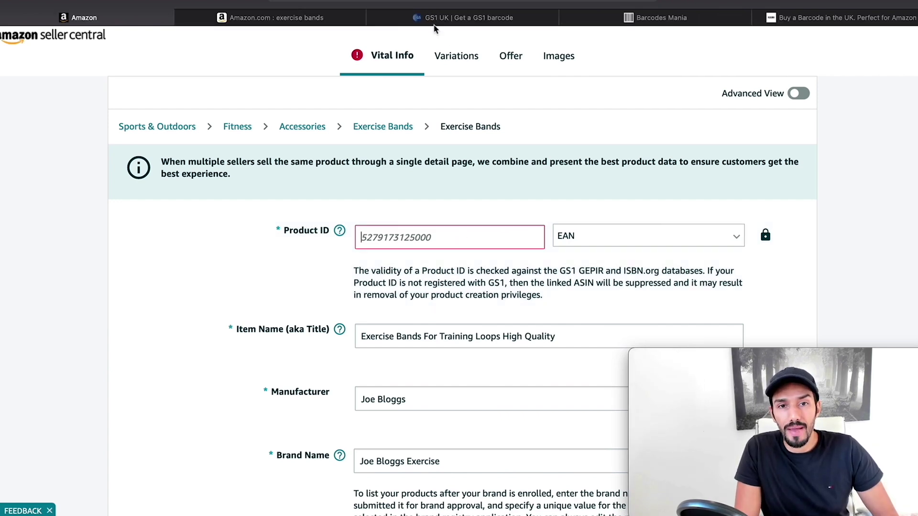
- Review the GS1 UK "Get a GS1 barcode" page and its member benefits
left_click(435, 22)
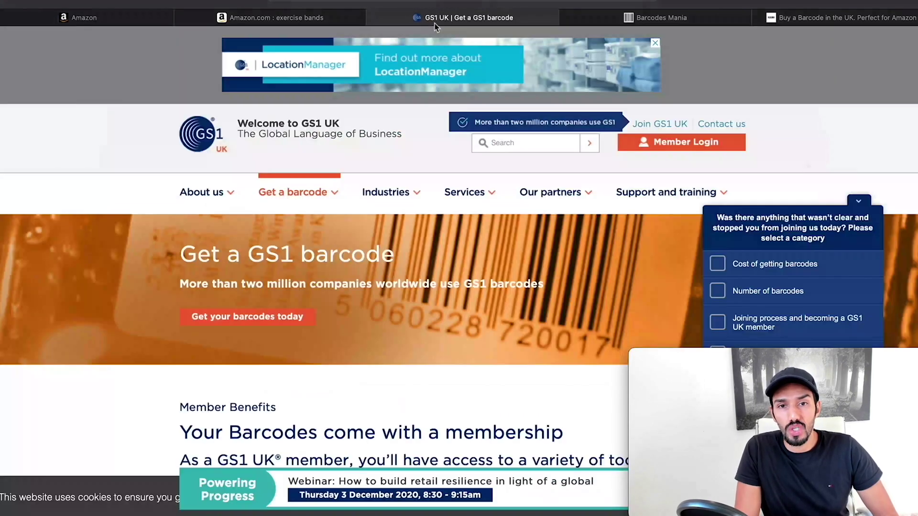
mouse_move(466, 192)
scroll(316, 258, "down", 3)
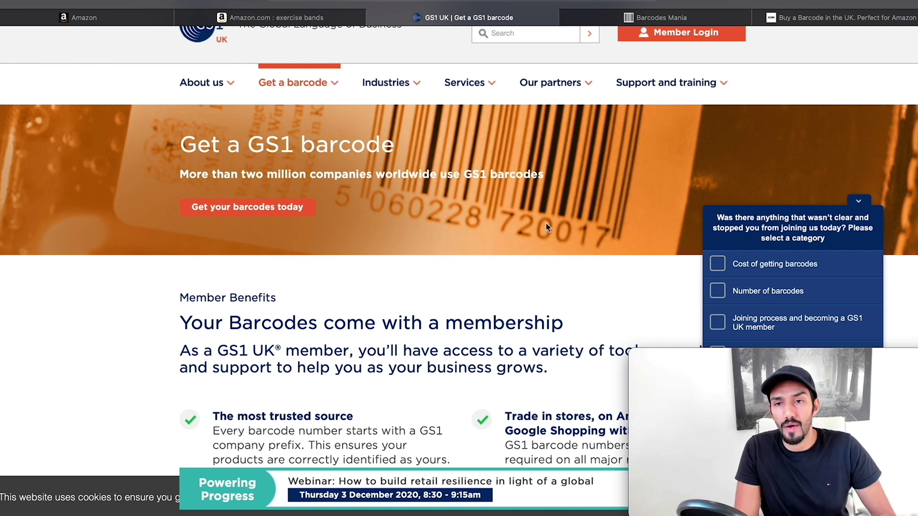
- On the Barcodes Mania site, add the 1 Barcode product to the cart, proceed to checkout, and return to the listing form
left_click(621, 20)
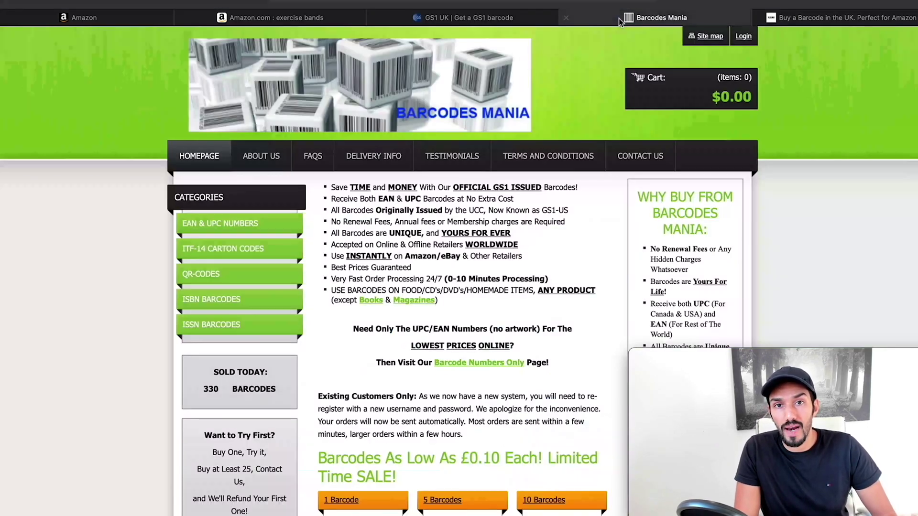
scroll(481, 276, "down", 3)
scroll(481, 277, "down", 5)
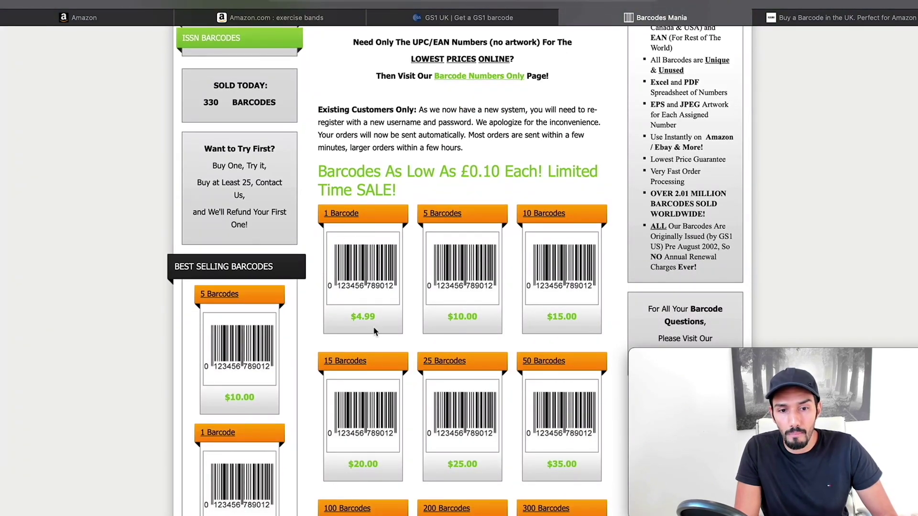
left_click(350, 215)
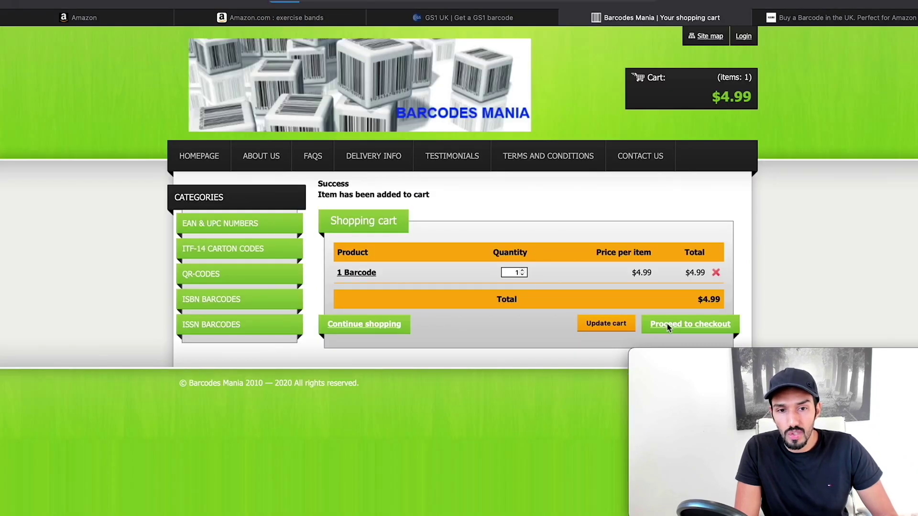
left_click(669, 324)
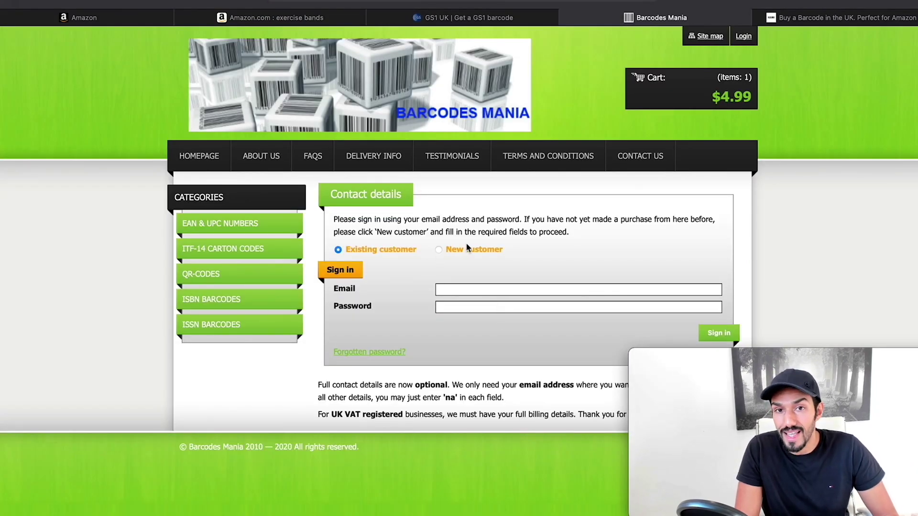
left_click(117, 19)
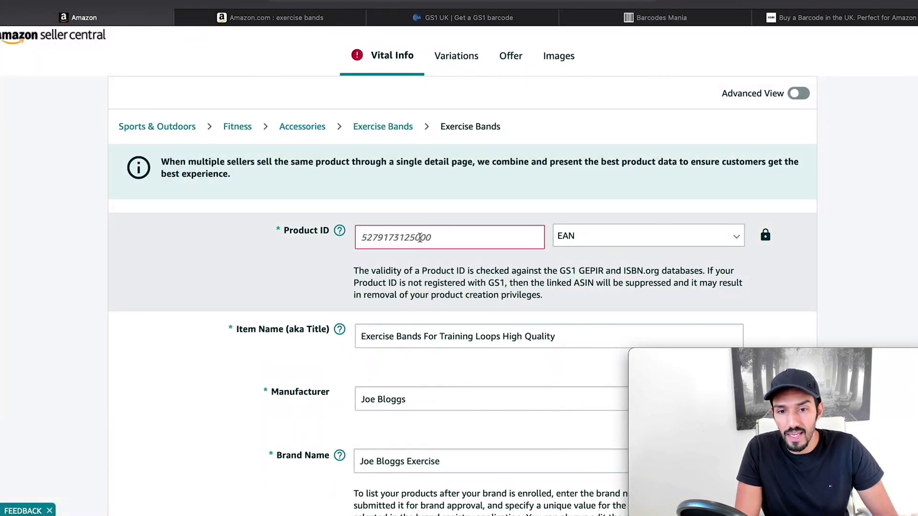
- On the GS1 UK site's Calculate membership page, set the number of GTINs/barcode numbers to 1,000
left_click(470, 19)
scroll(451, 350, "down", 2)
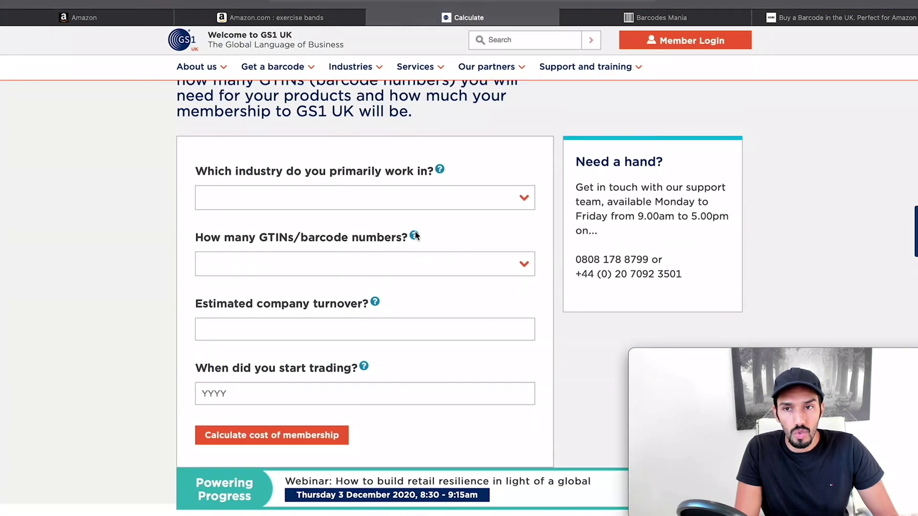
scroll(415, 235, "up", 5)
scroll(458, 317, "down", 6)
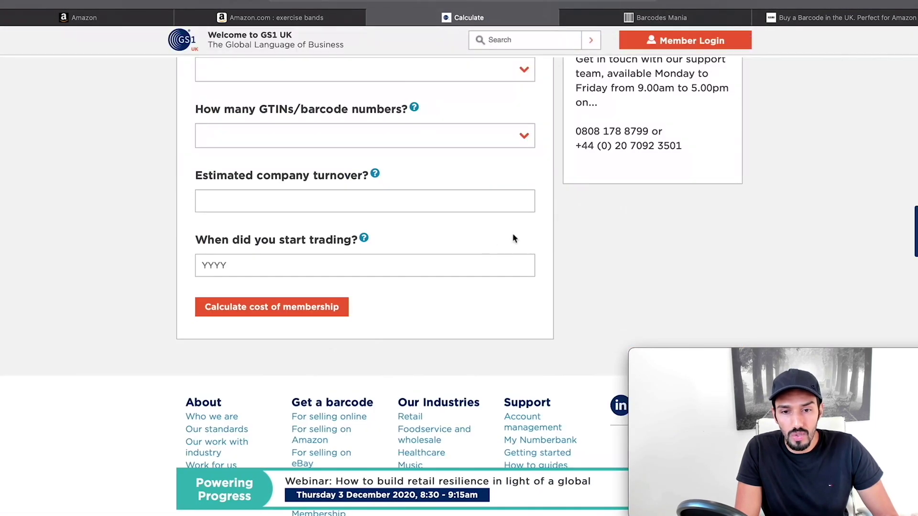
scroll(508, 229, "up", 3)
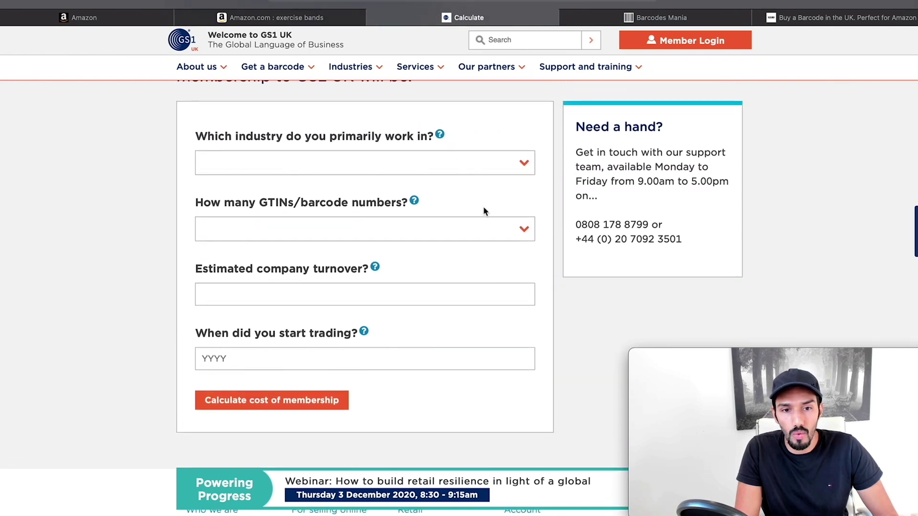
left_click(487, 225)
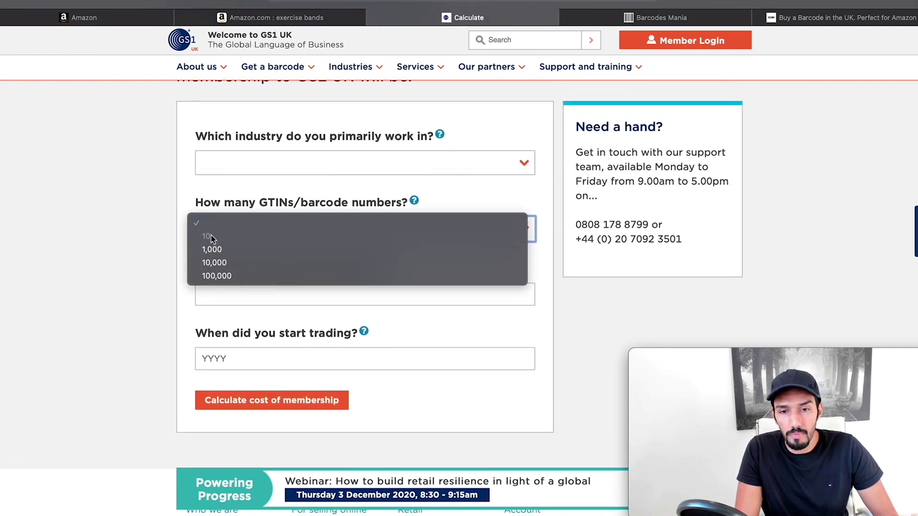
left_click(211, 249)
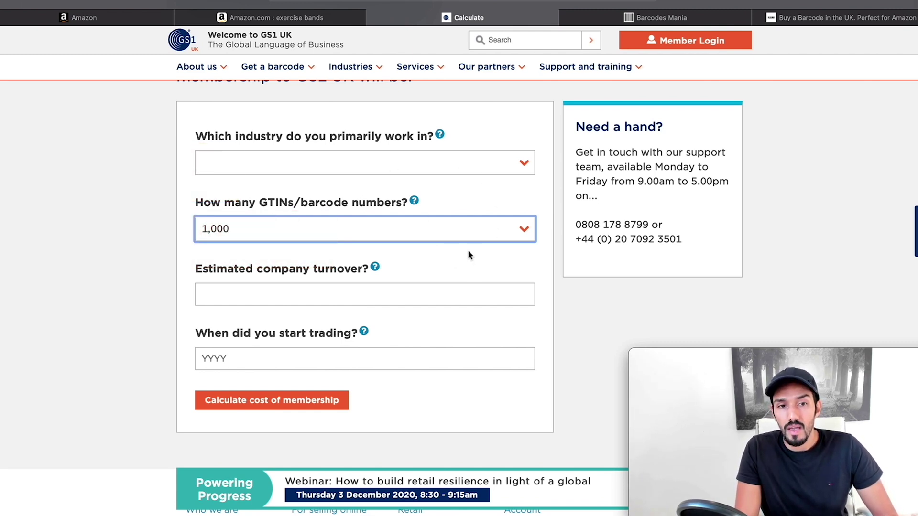
scroll(467, 248, "up", 5)
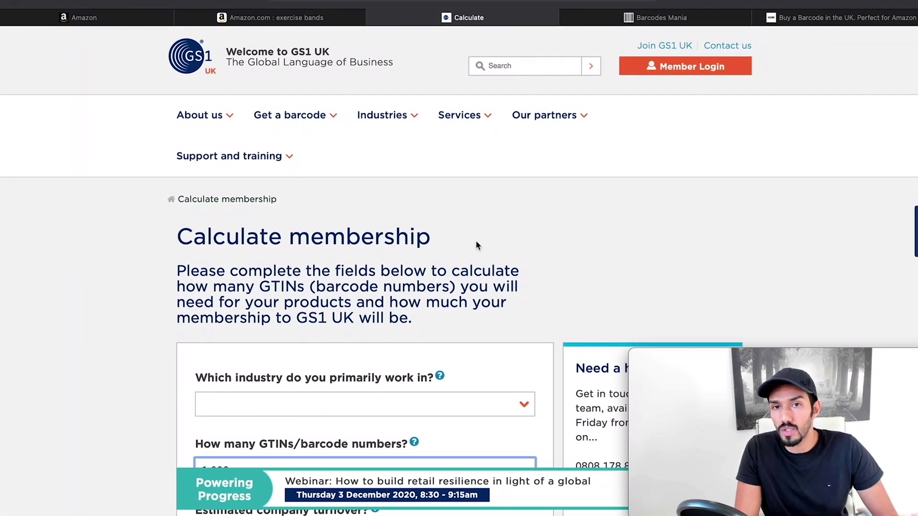
scroll(475, 244, "down", 1)
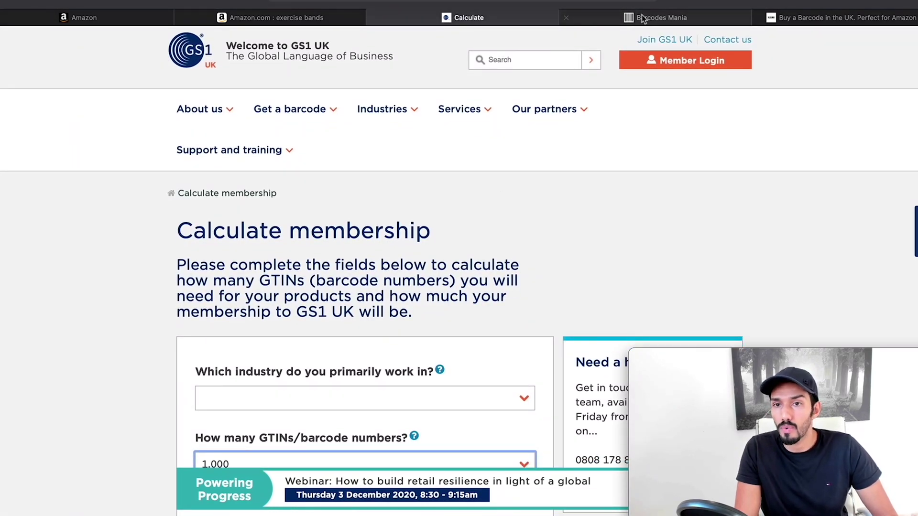
- Compare the barcode packages on GetABarCode.co.uk with the barcode information on the Barcodes Mania homepage
left_click(831, 18)
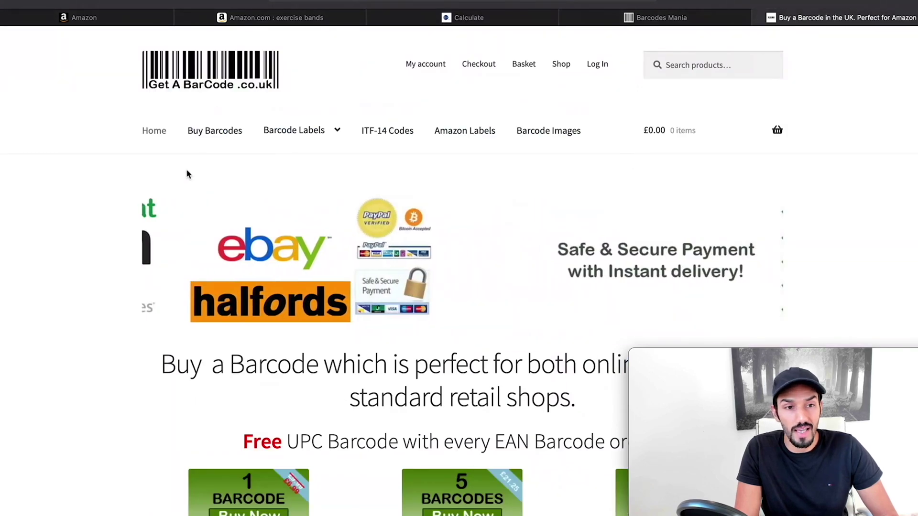
scroll(499, 286, "down", 1)
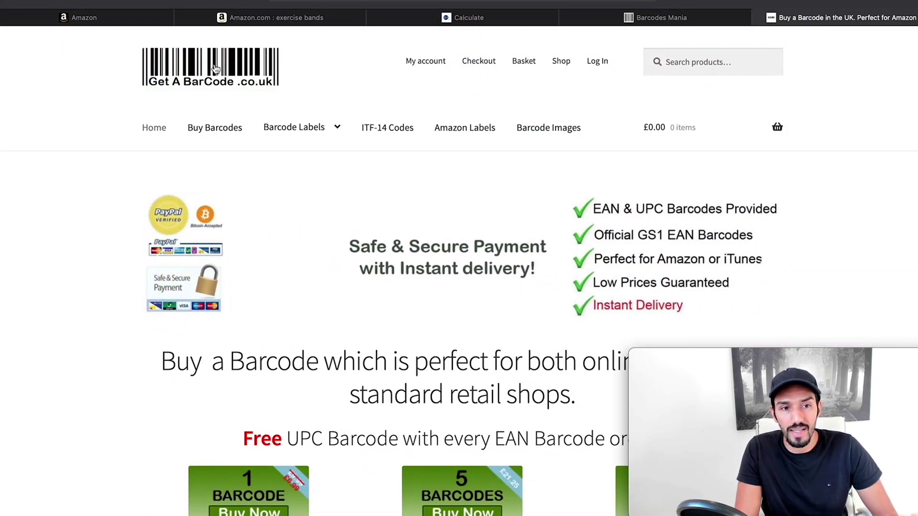
scroll(459, 251, "down", 5)
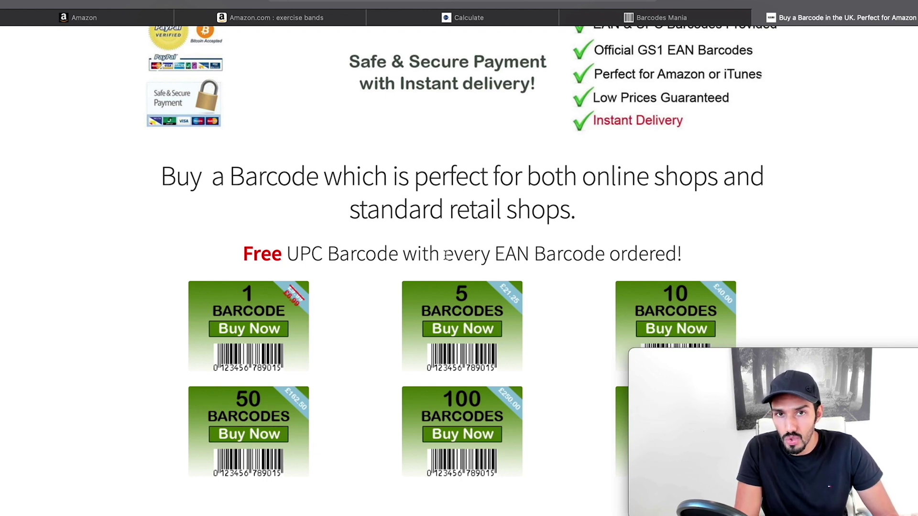
scroll(611, 70, "up", 2)
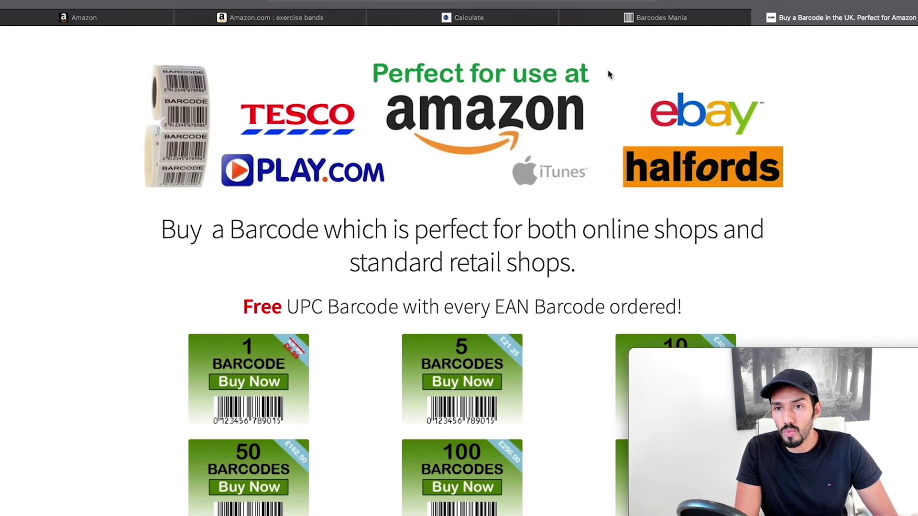
left_click(621, 17)
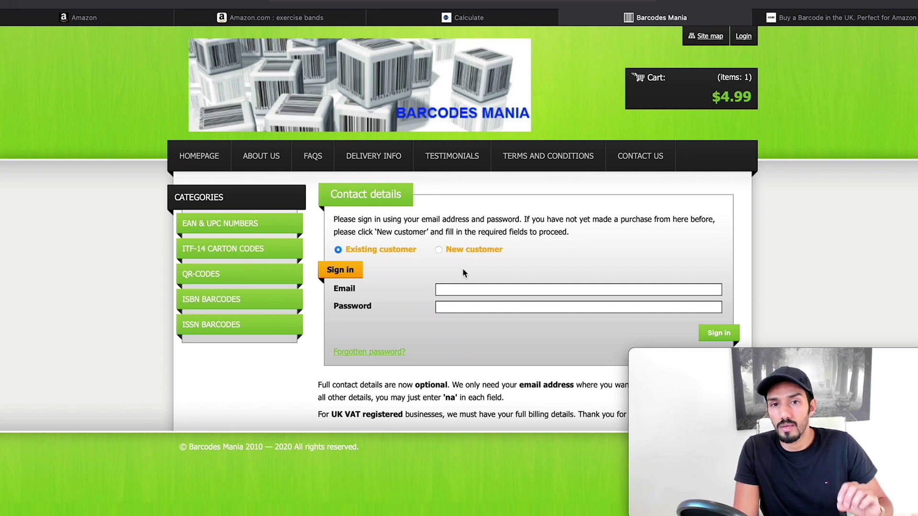
left_click(113, 19)
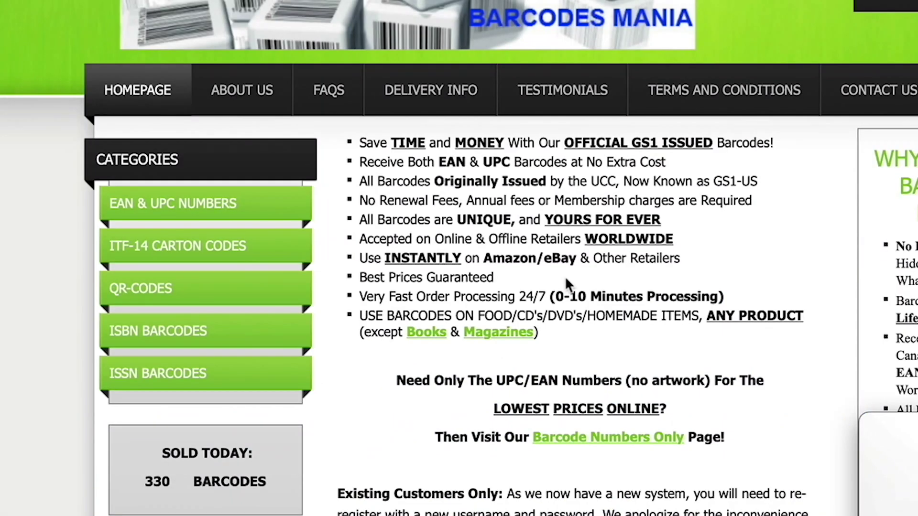
scroll(584, 281, "down", 10)
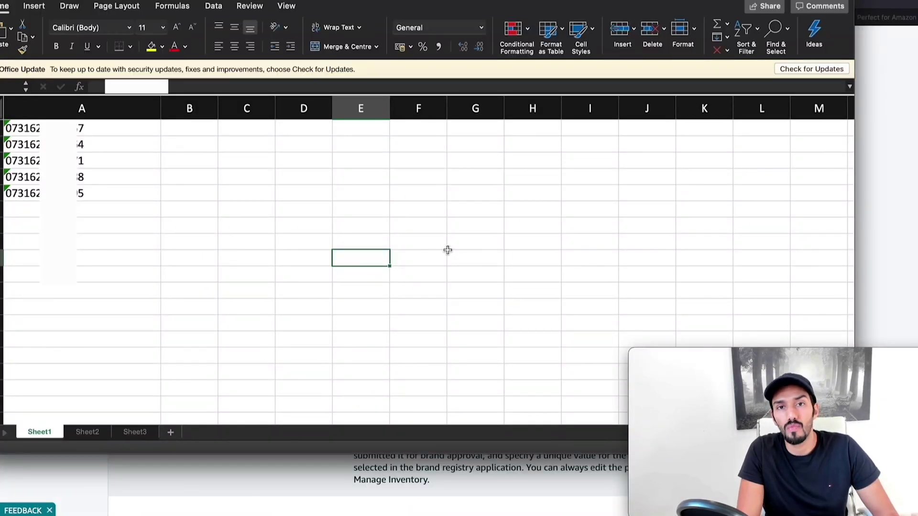
- In the Excel barcode list, copy the fourth barcode number, widen column B, and label that row "exercise bands" and JB001
left_click(97, 177)
key("super+c")
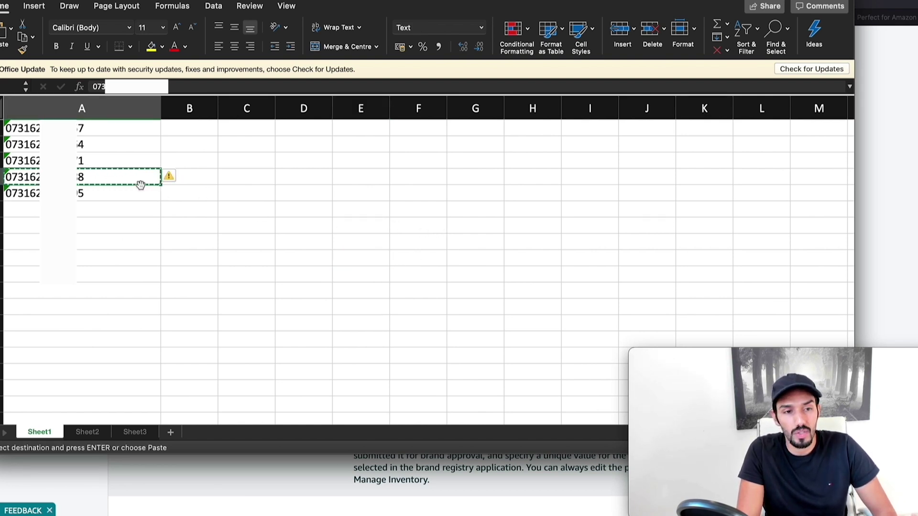
left_click(194, 177)
left_click_drag(217, 101, 291, 102)
type("exercise bands")
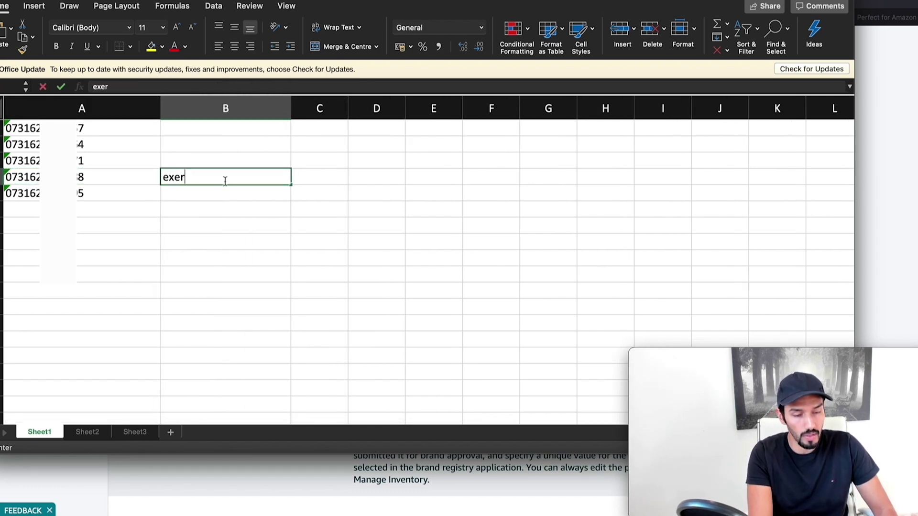
left_click(311, 106)
left_click(319, 180)
type("JB001")
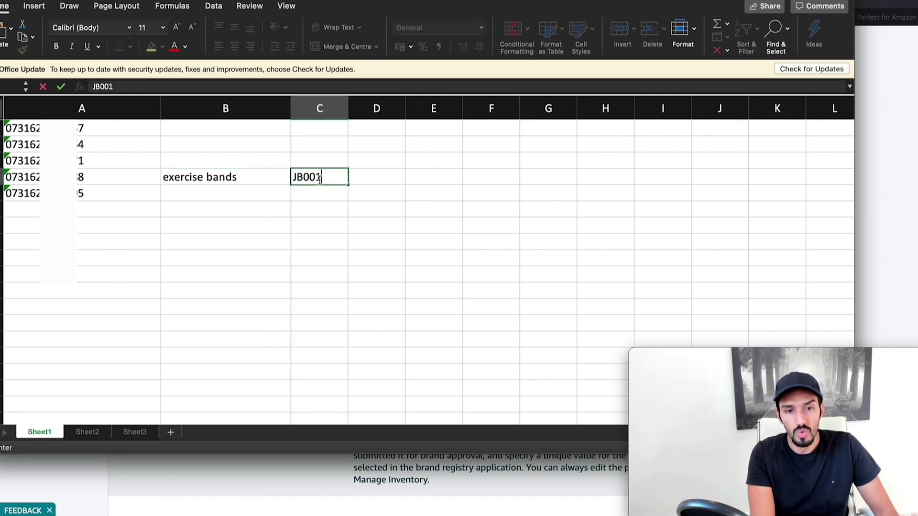
left_click(475, 207)
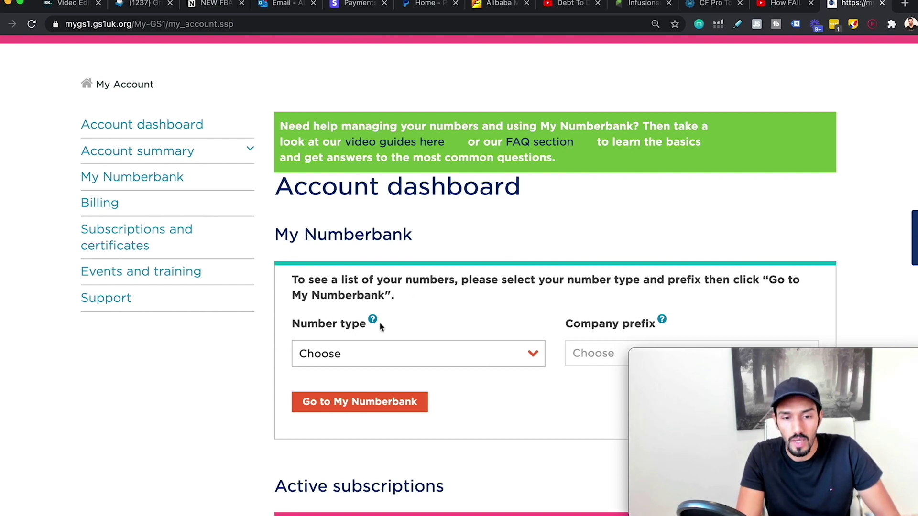
- On the GS1 UK account dashboard, choose number type GTIN-13 and the company prefix, and open My Numberbank
left_click(537, 355)
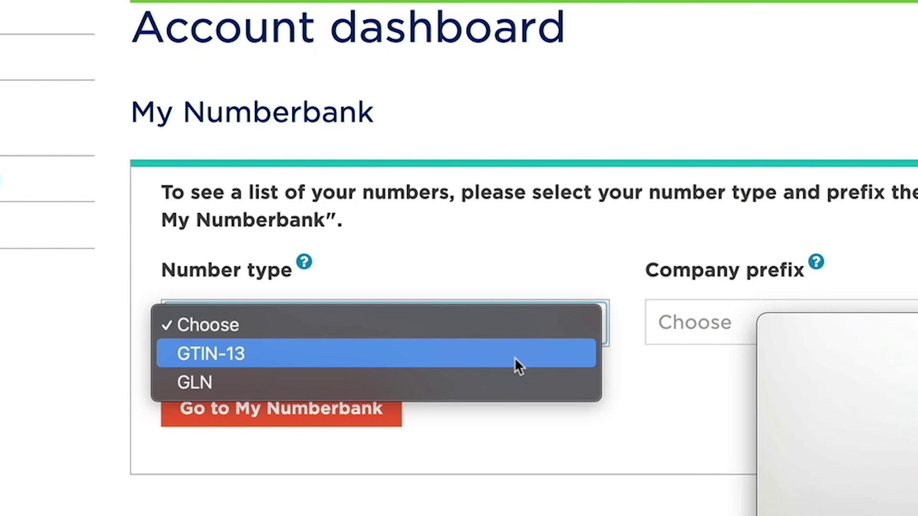
left_click(515, 360)
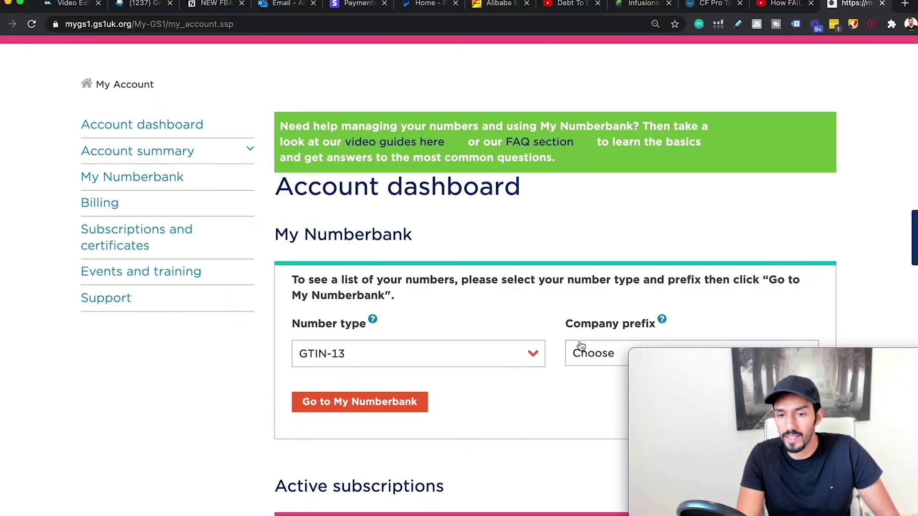
left_click(671, 322)
left_click(597, 411)
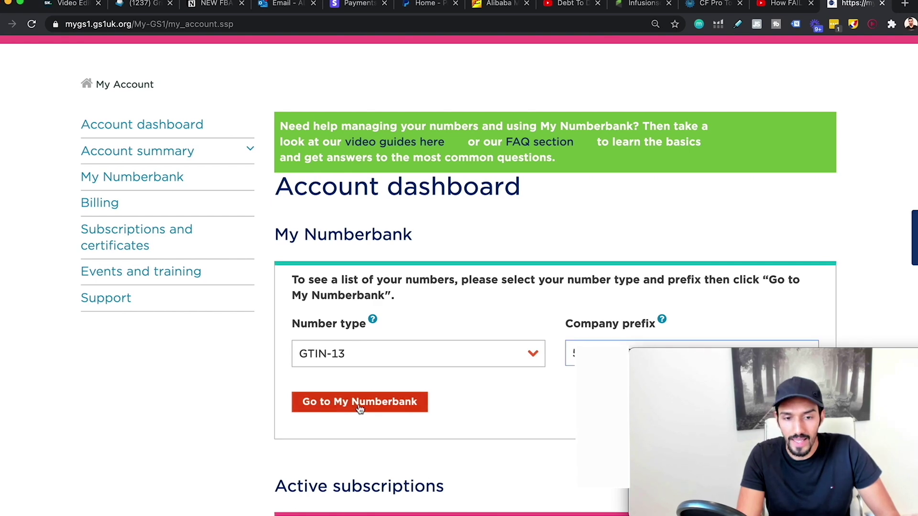
left_click(360, 403)
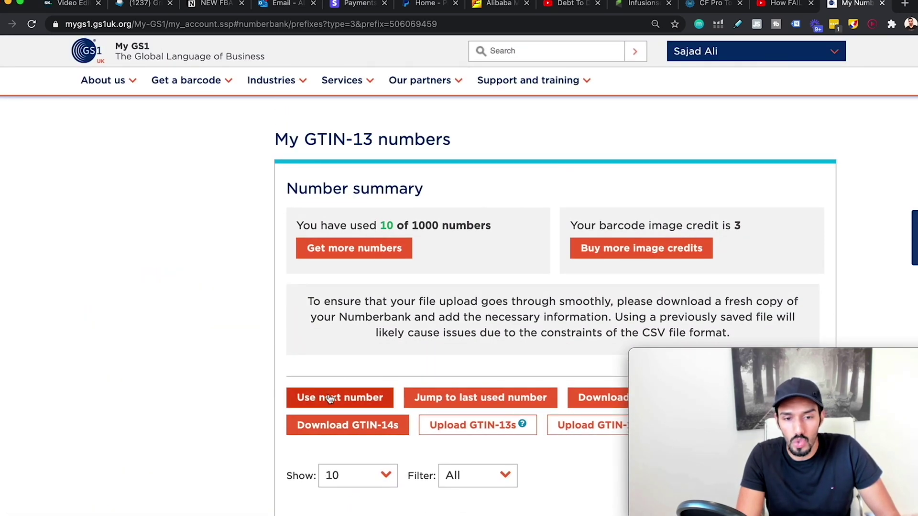
- Use the next GTIN-13 number with product name "exercise bands" and Joe Bloggs as both main brand and sub-brand
left_click(349, 397)
type("exe")
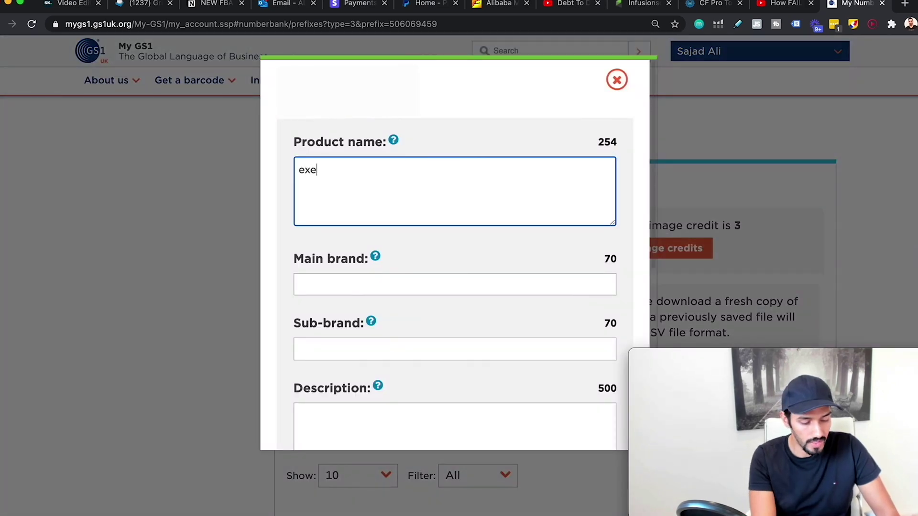
type("rcise bands")
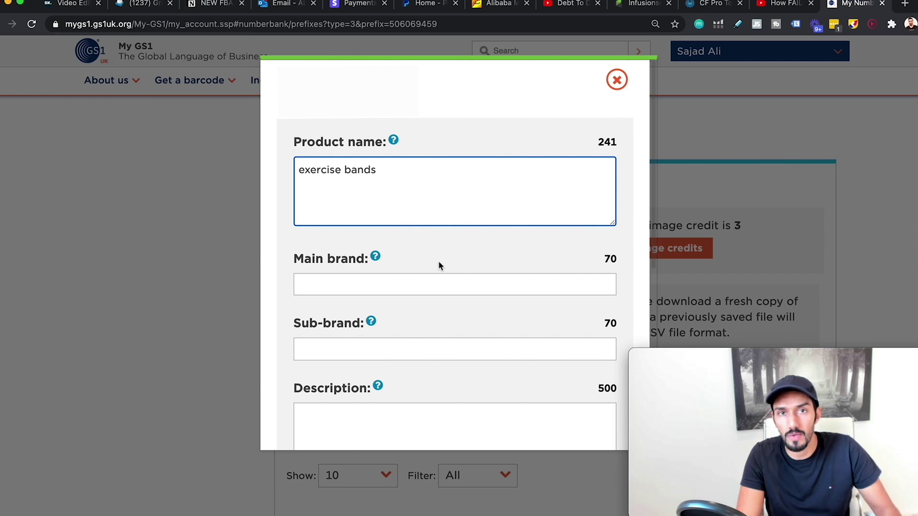
left_click(443, 275)
type("Joe Bloggs")
key("Tab")
key("ctrl+v")
scroll(467, 301, "down", 5)
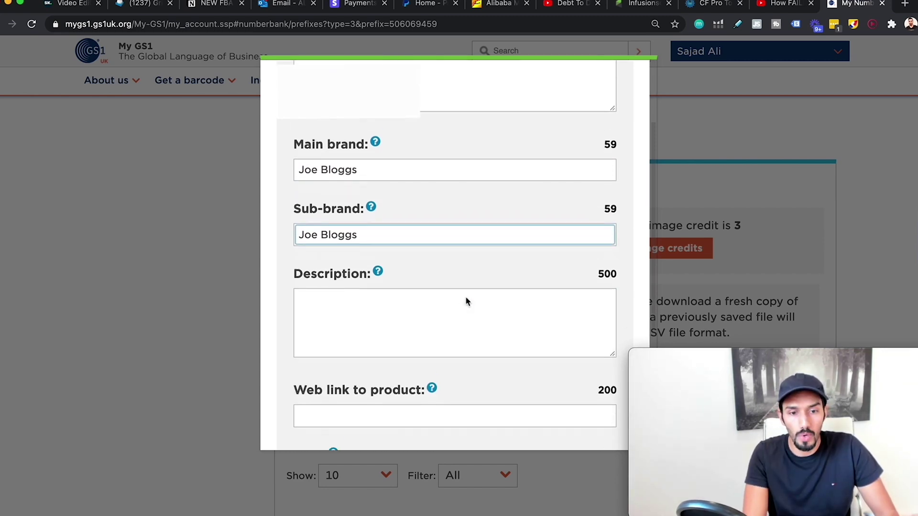
- Enter "does not matter" as the product description and JB001 as the SKU
left_click(432, 298)
type("does not matter")
scroll(450, 287, "down", 5)
left_click(327, 344)
type("JB00")
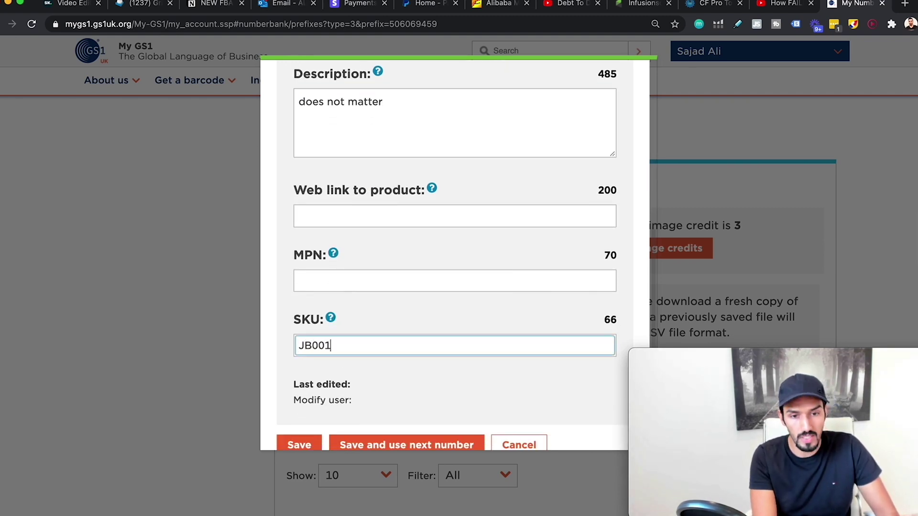
type("1")
key("BackSpace")
- Set the MPN to JB001 and save the product details for the barcode number
left_click(358, 282)
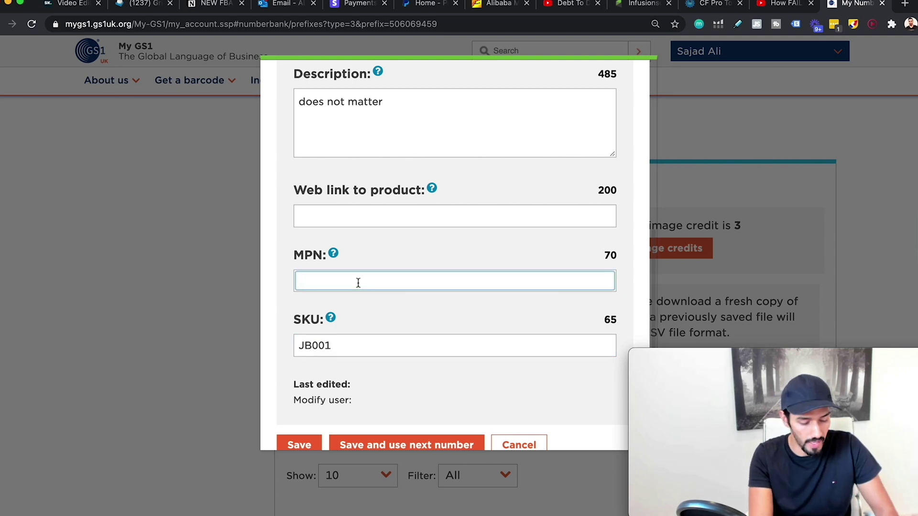
type("N/A")
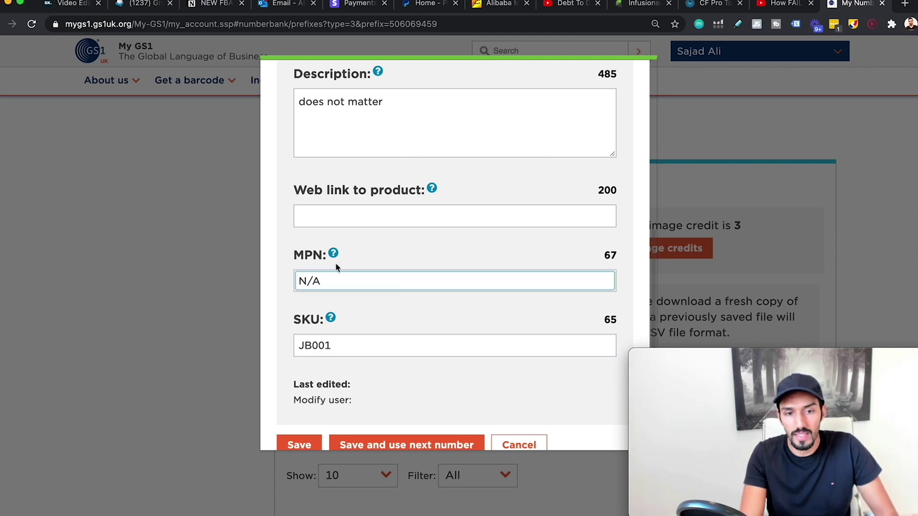
mouse_move(334, 256)
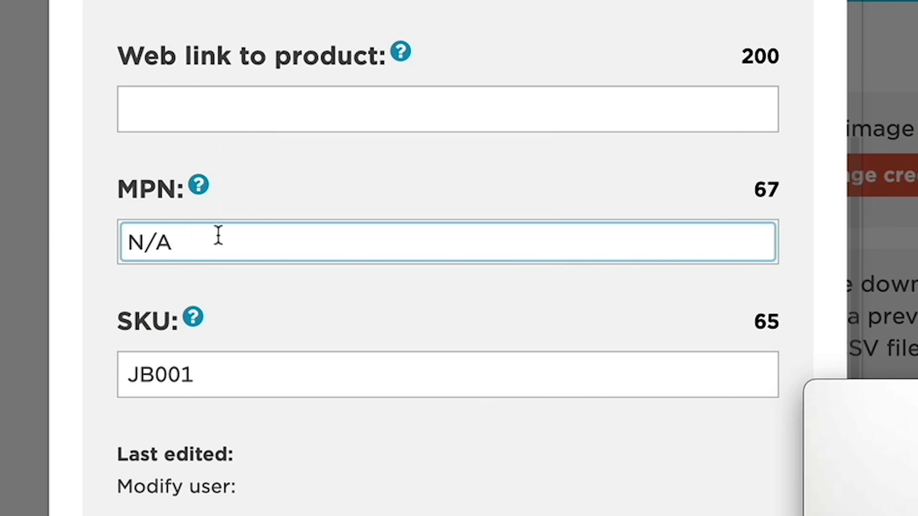
left_click_drag(193, 246, 125, 247)
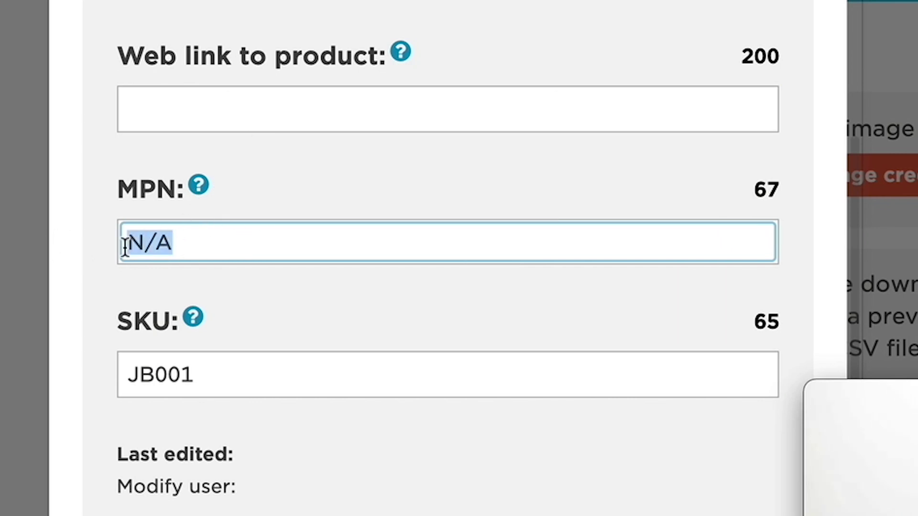
type("JB001")
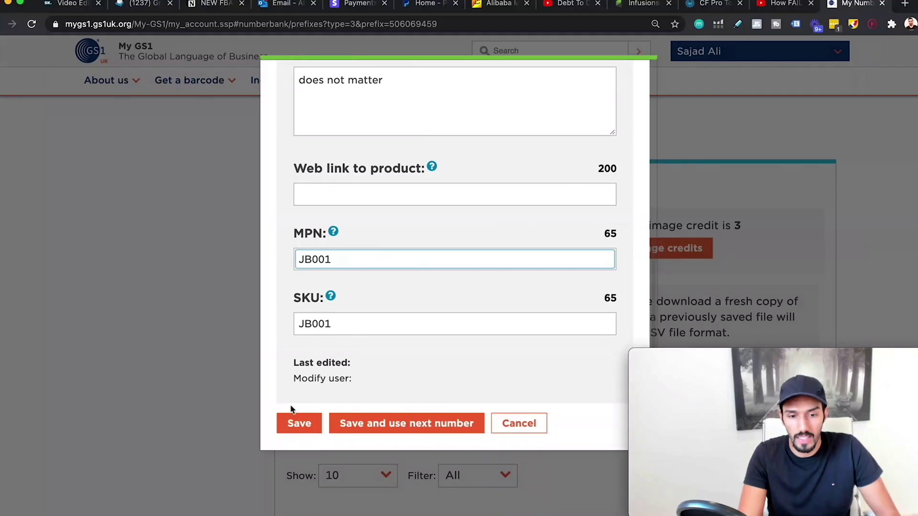
left_click(300, 424)
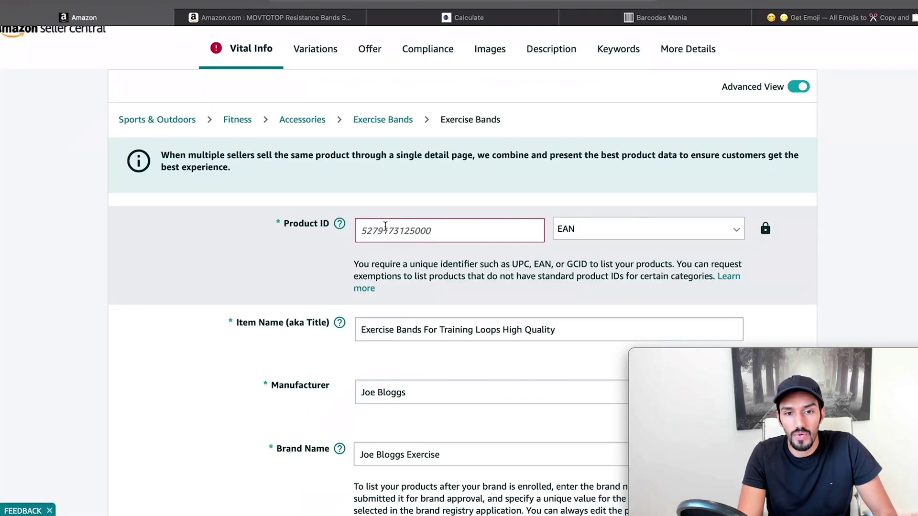
- In Seller Central, paste the copied barcode number as the listing's Product ID and review the Offer details
triple_click(449, 230)
key("super+v")
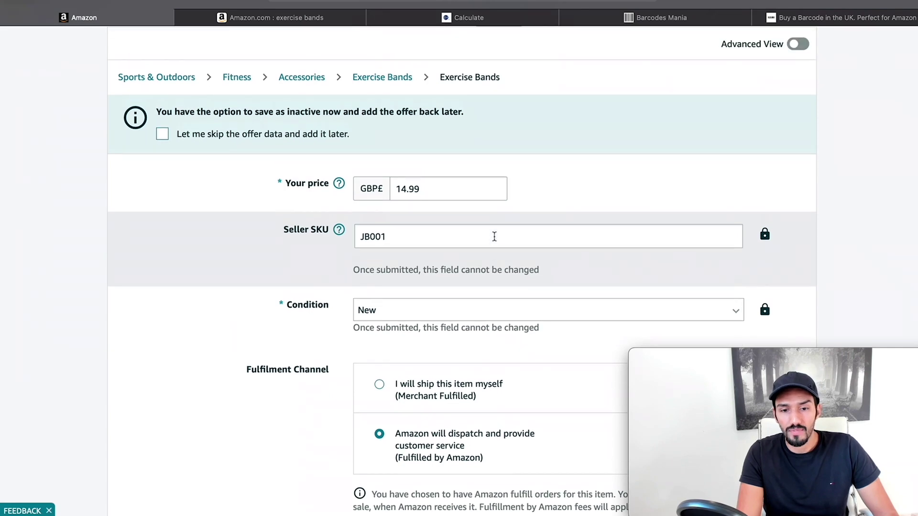
scroll(494, 236, "down", 5)
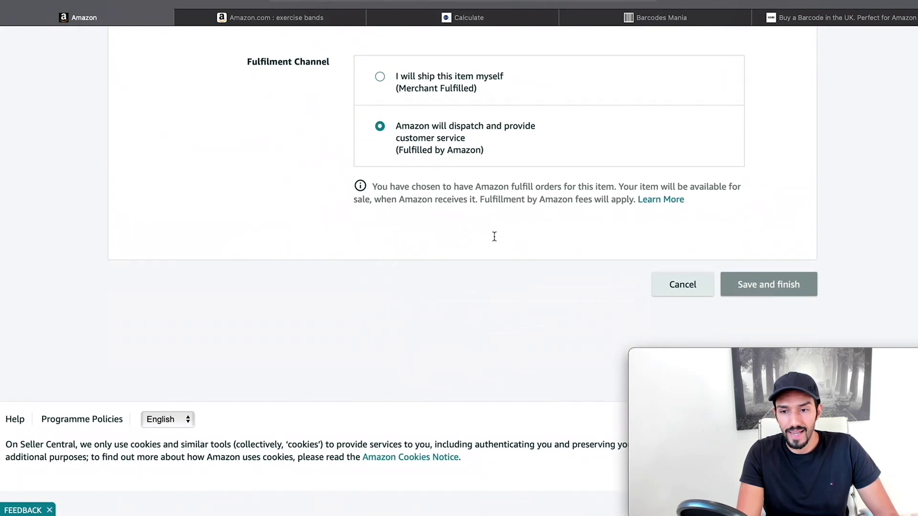
scroll(475, 242, "up", 3)
scroll(475, 243, "up", 5)
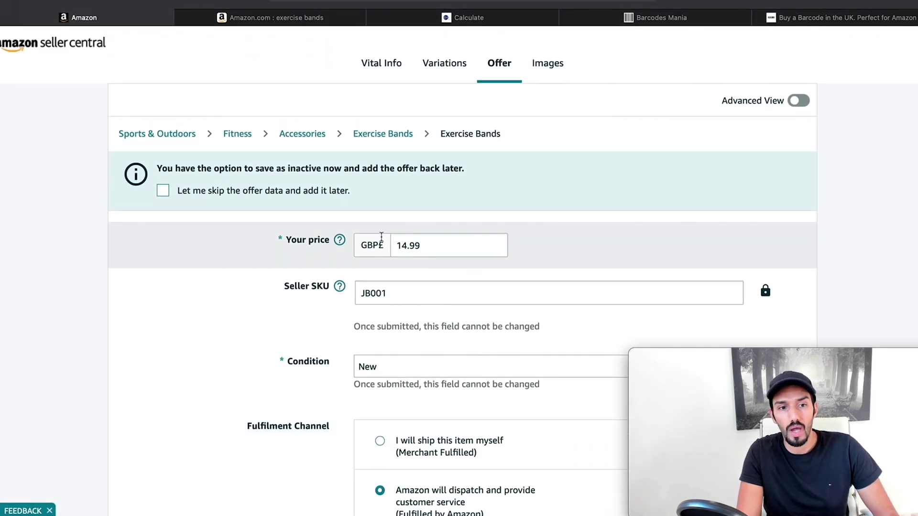
- Turn on Advanced View for the exercise bands listing and open its Description details at the Product Description
left_click(802, 101)
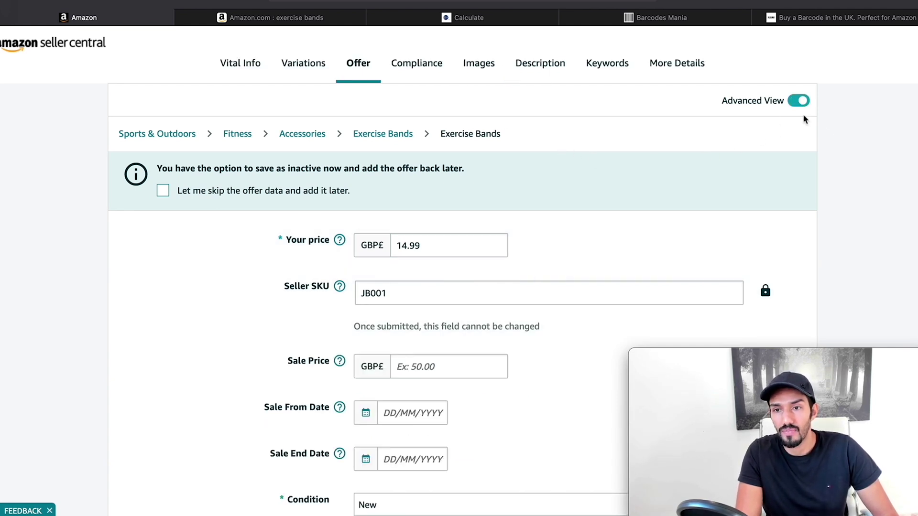
left_click(540, 63)
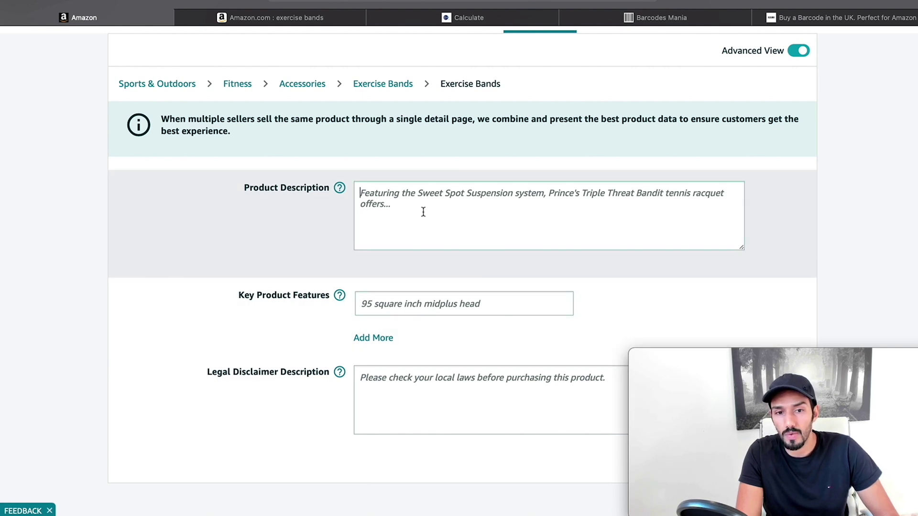
scroll(502, 238, "up", 1)
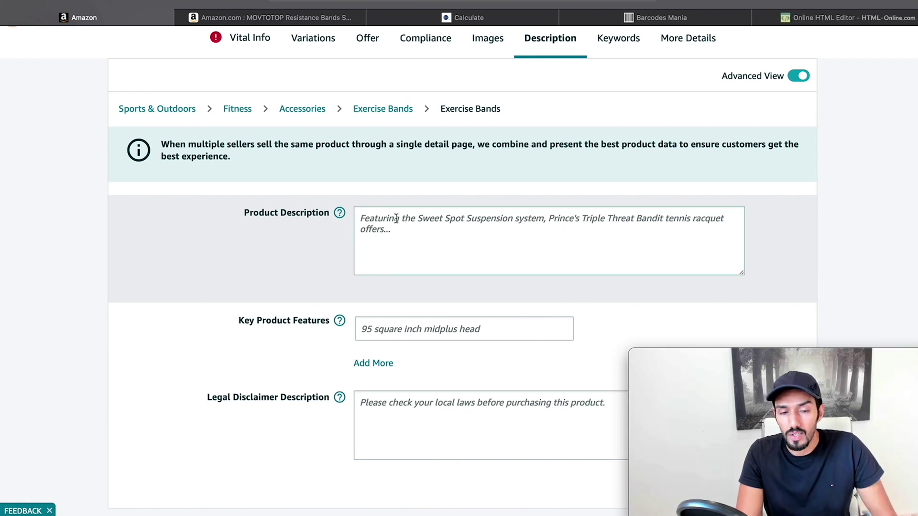
left_click(368, 211)
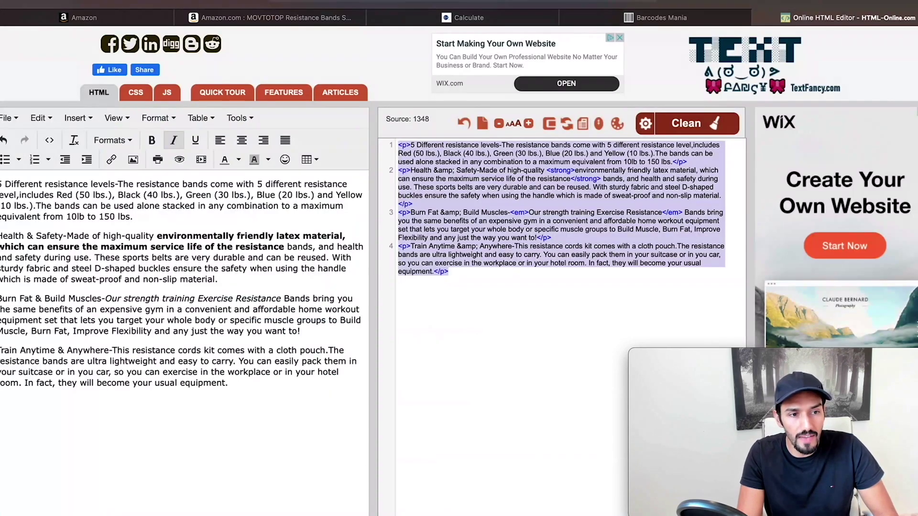
- Copy the formatted product text from the HTML editor, paste it into the listing's Product Description in Seller Central, and review it
left_click_drag(4, 184, 281, 386)
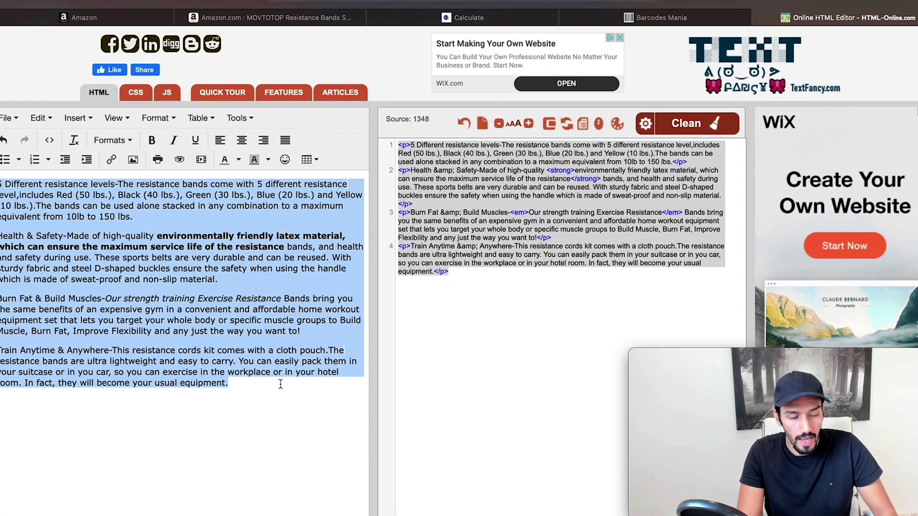
left_click(102, 19)
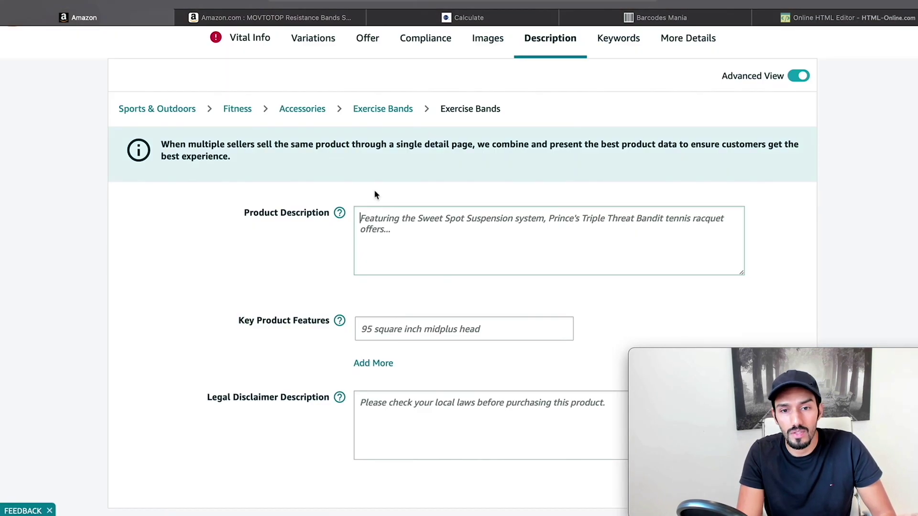
left_click(400, 225)
key("super+v")
scroll(407, 228, "up", 5)
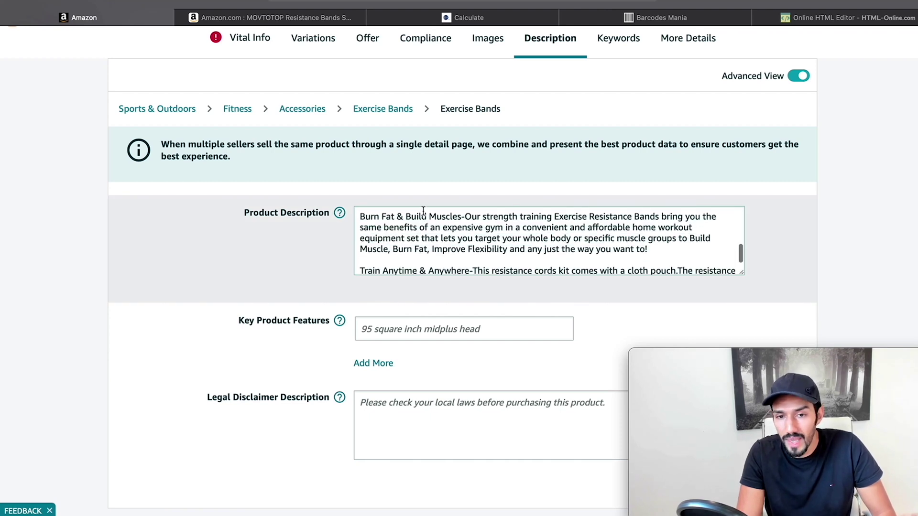
scroll(380, 228, "up", 5)
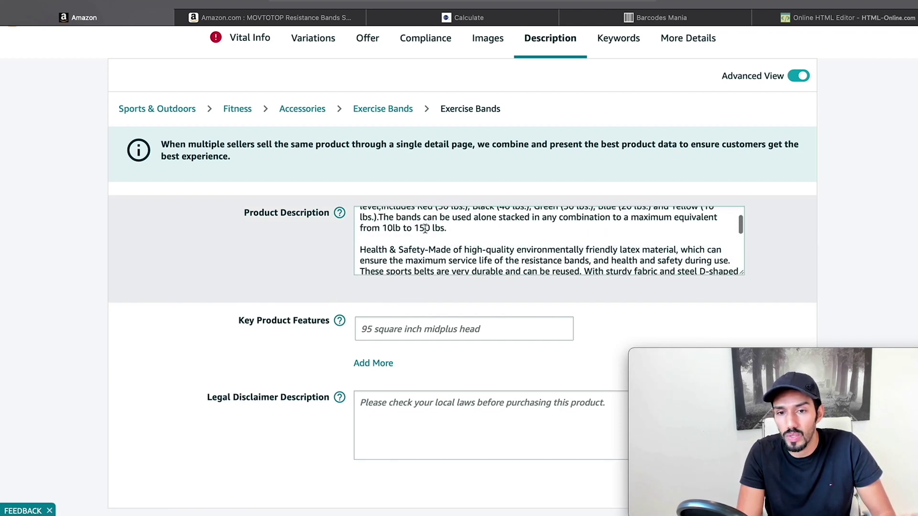
scroll(433, 234, "down", 5)
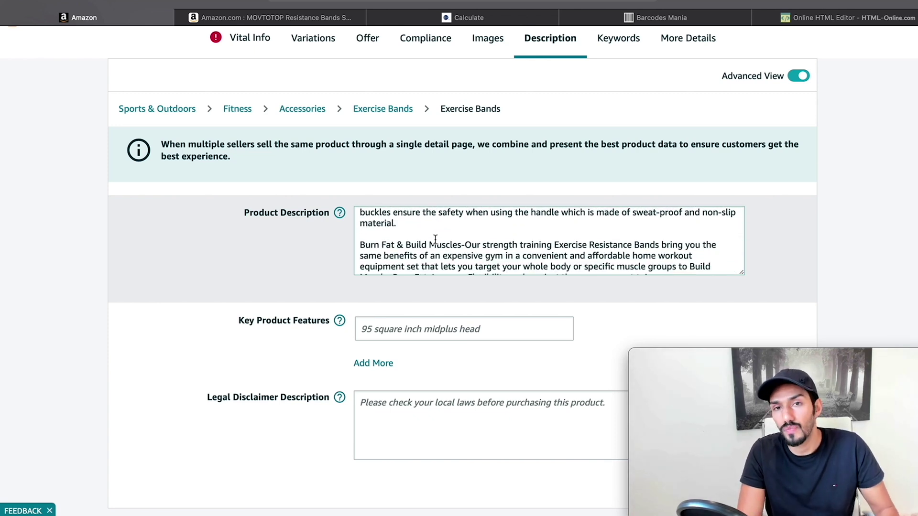
- In the online HTML editor, add "Here" to the end of the product text and copy all of the generated HTML source
left_click(813, 18)
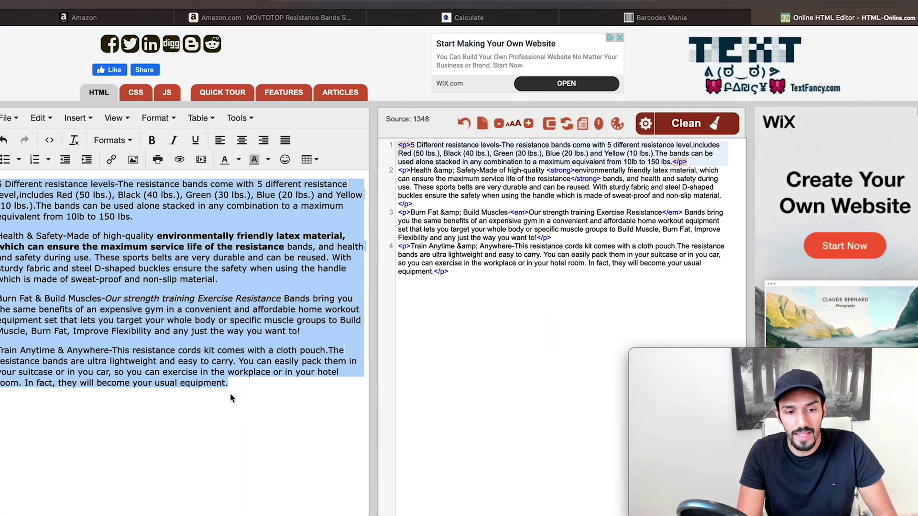
left_click(229, 390)
type("Here")
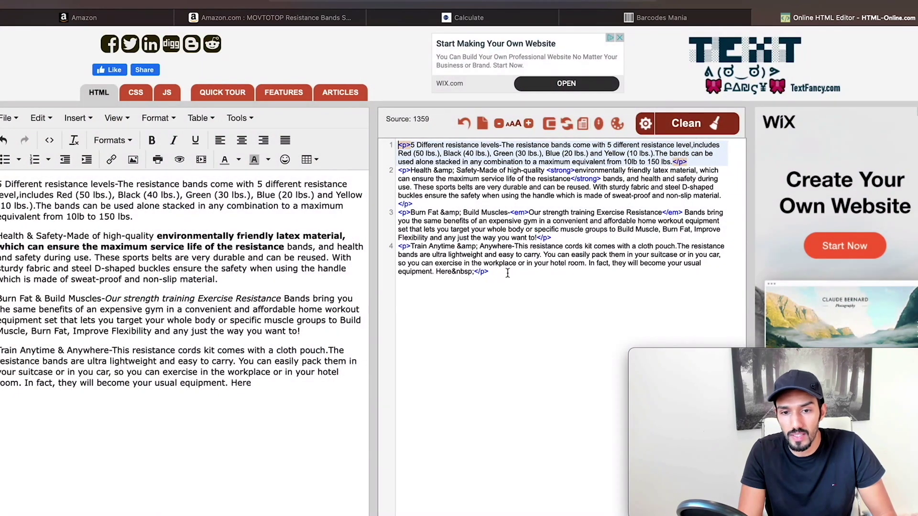
left_click_drag(507, 273, 398, 141)
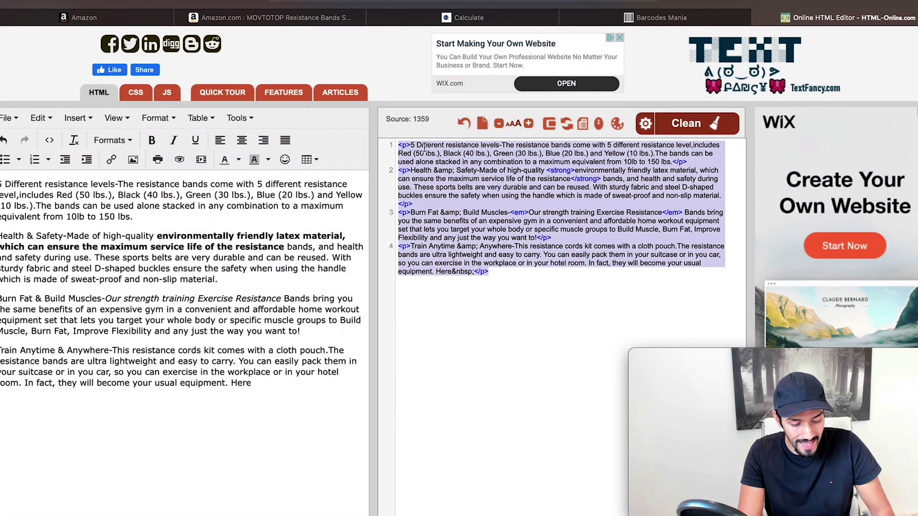
- In Seller Central, replace the whole Product Description with the copied HTML source and look through it
left_click(119, 16)
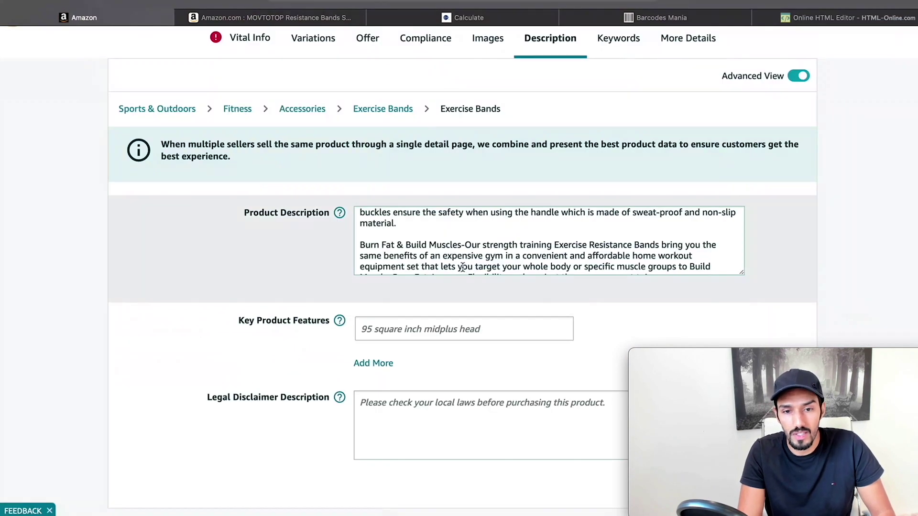
triple_click(460, 258)
key("BackSpace")
key("ctrl+a")
key("BackSpace")
key("ctrl+v")
scroll(452, 261, "up", 5)
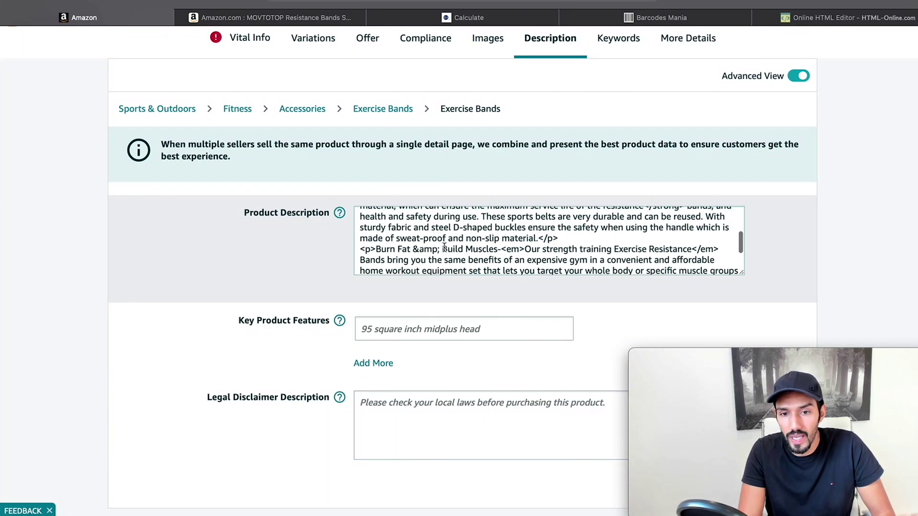
scroll(463, 243, "up", 1)
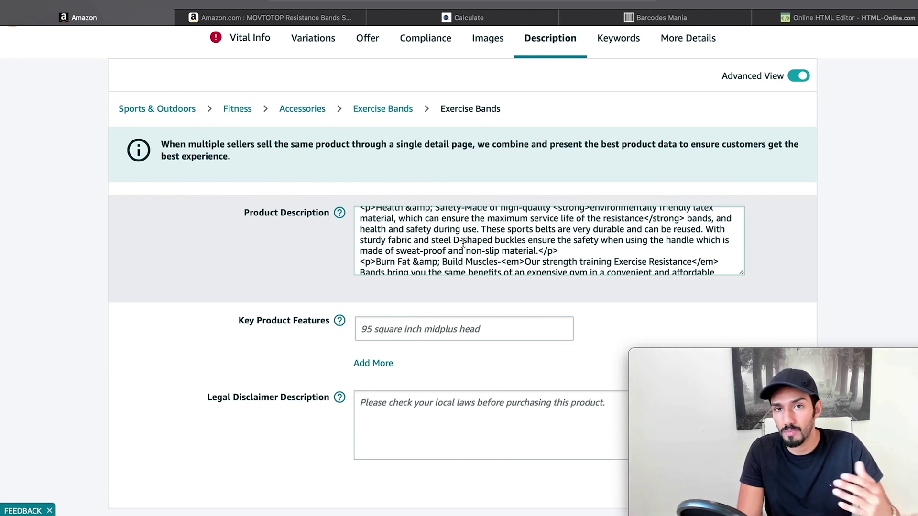
scroll(462, 244, "down", 1)
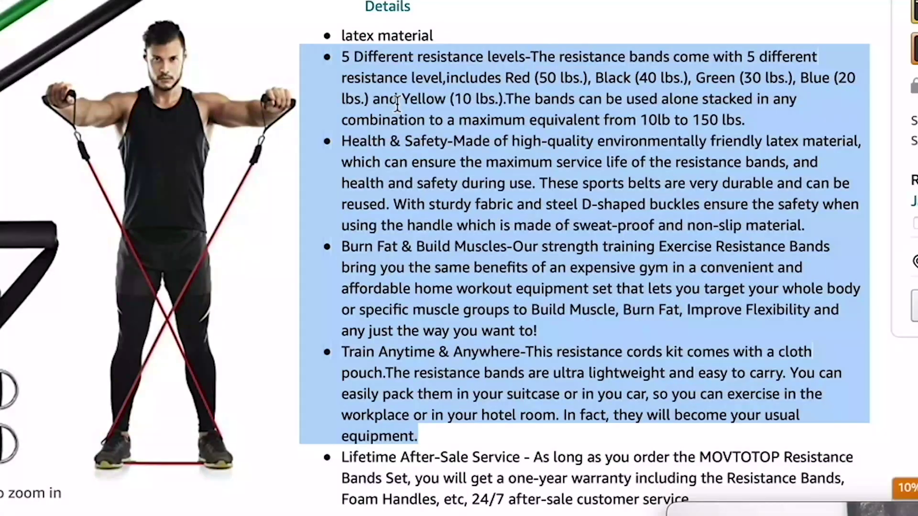
- Copy the sunglasses emoji from the Get Emoji page, paste it as the first key product feature, and add a second feature field
left_click(396, 103)
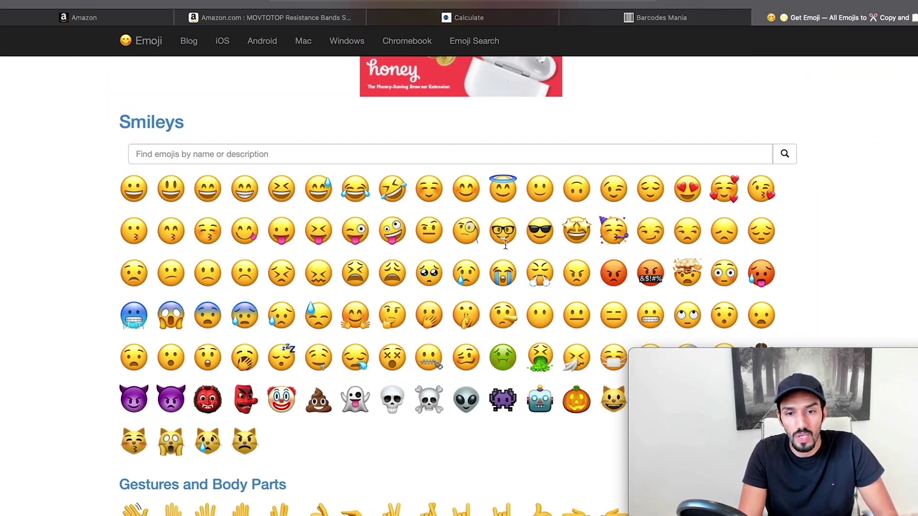
left_click(540, 231)
left_click(79, 17)
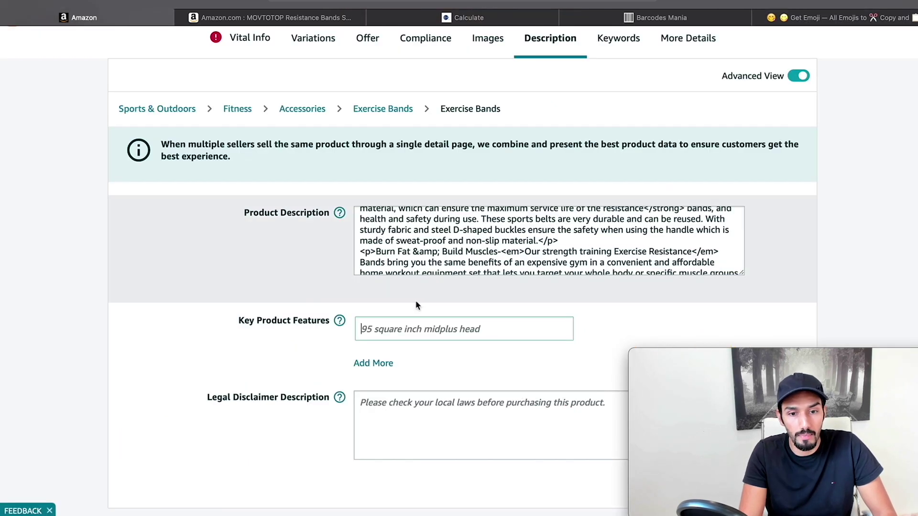
left_click(415, 328)
type("😎")
scroll(392, 340, "down", 1)
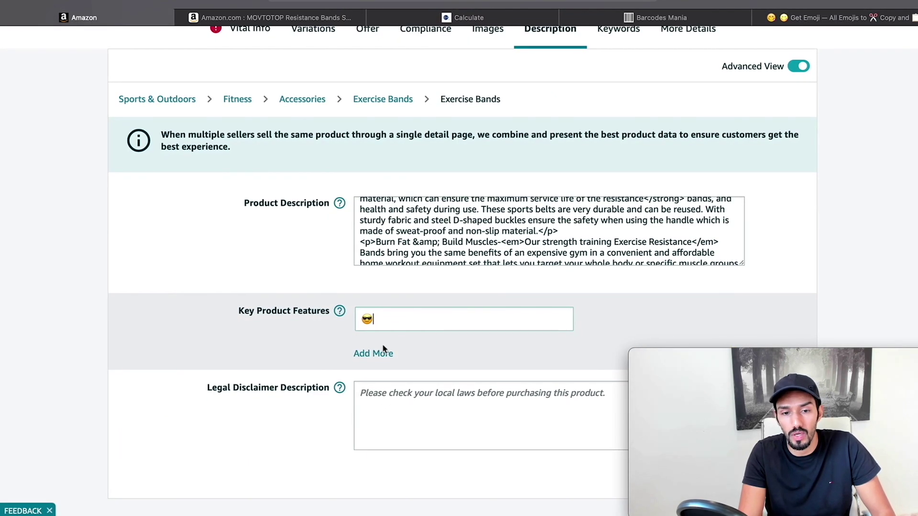
left_click(383, 353)
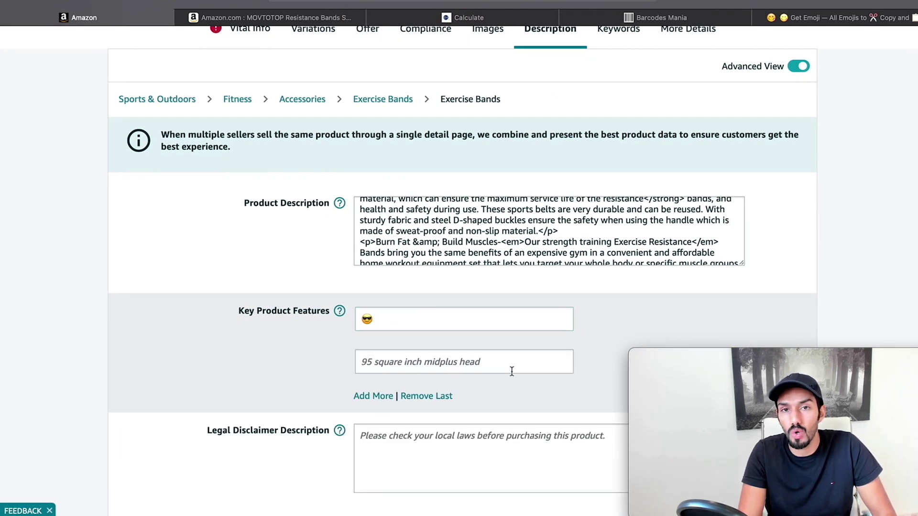
scroll(511, 371, "down", 1)
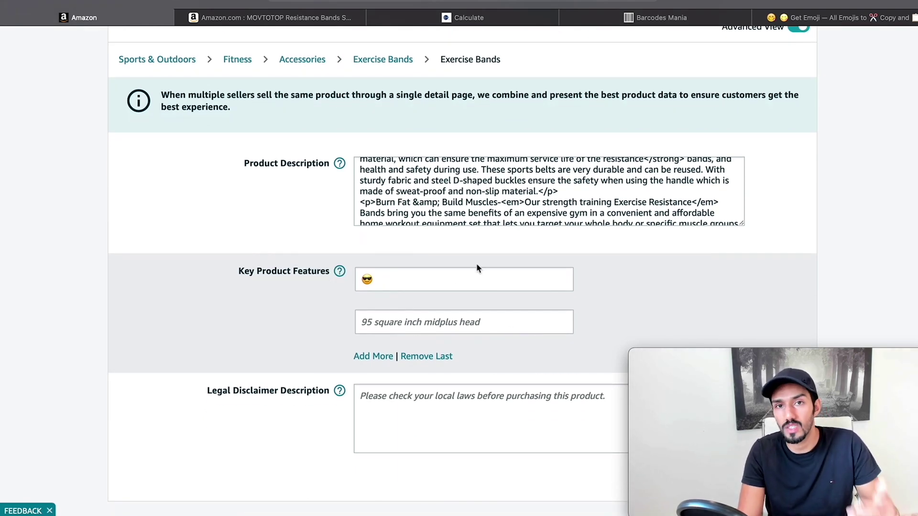
scroll(480, 144, "up", 3)
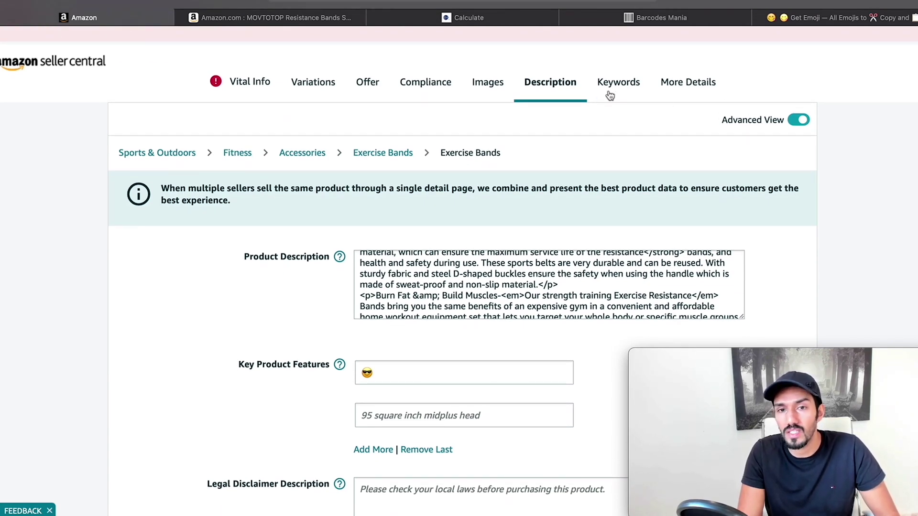
- Open the Offer details and review the listing's price, sale price, sale from date and sale end date
left_click(377, 93)
scroll(449, 247, "down", 3)
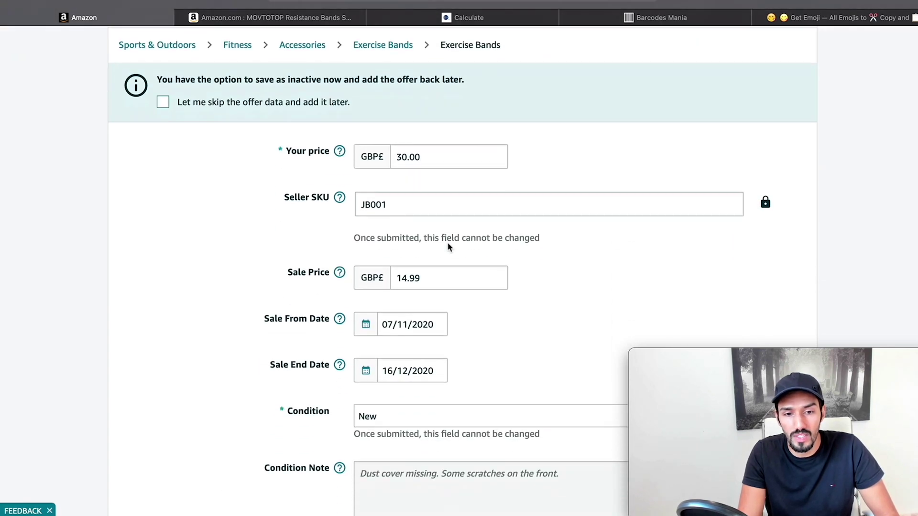
scroll(448, 246, "down", 2)
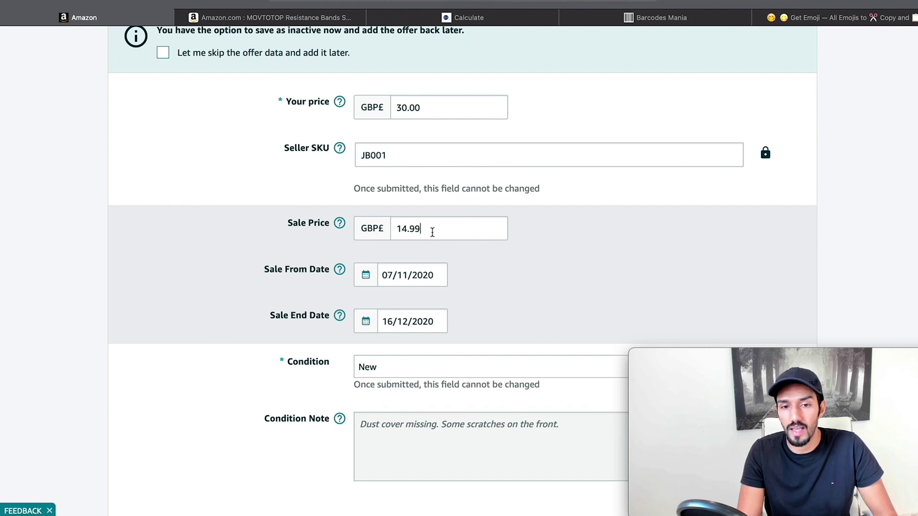
left_click_drag(423, 230, 391, 228)
left_click(395, 270)
scroll(396, 263, "down", 1)
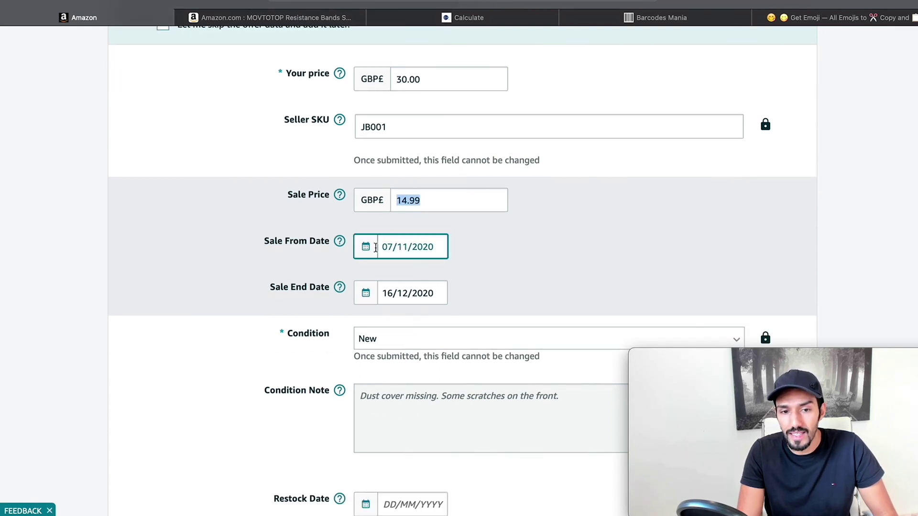
left_click(366, 247)
left_click(496, 256)
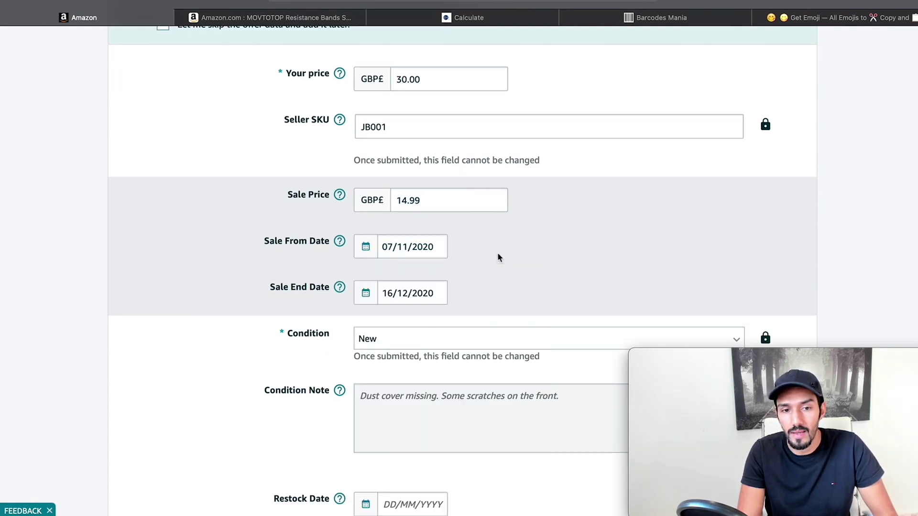
left_click(405, 292)
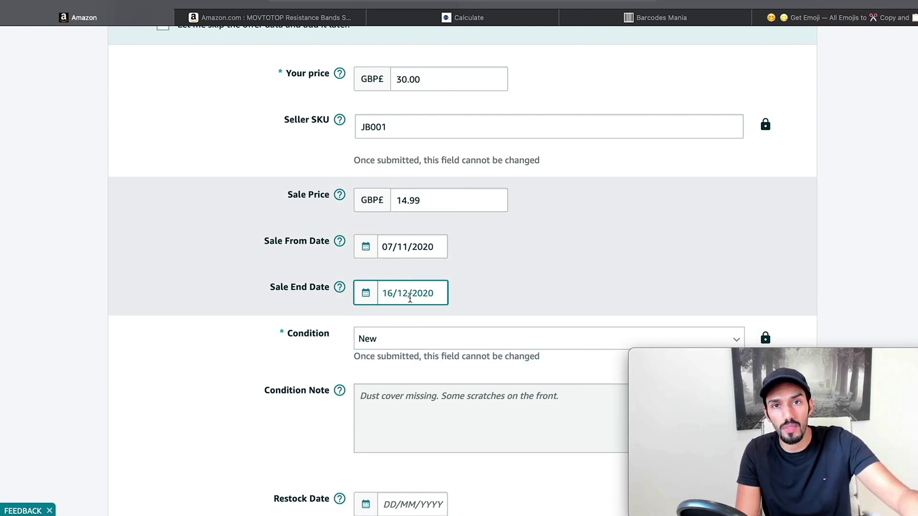
left_click(485, 303)
scroll(485, 299, "down", 1)
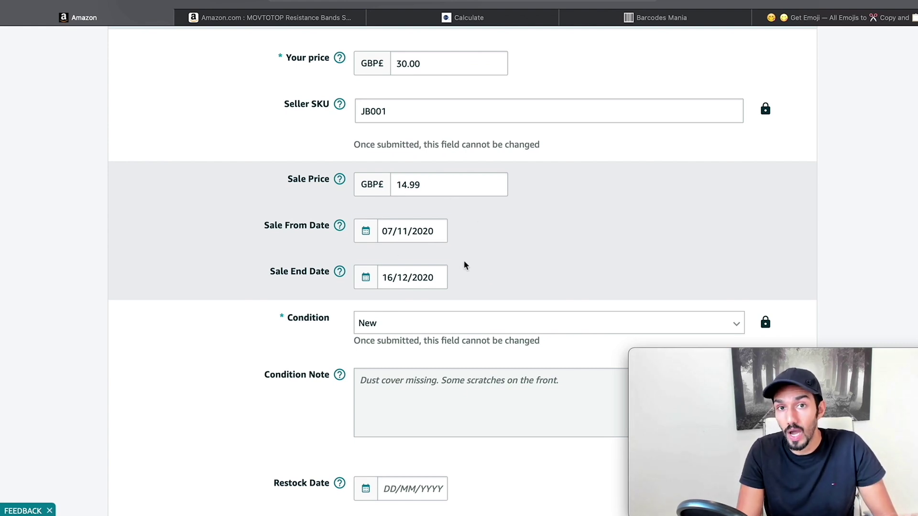
- Try 5 as the offer's max order quantity and set it back to 10
scroll(462, 264, "down", 10)
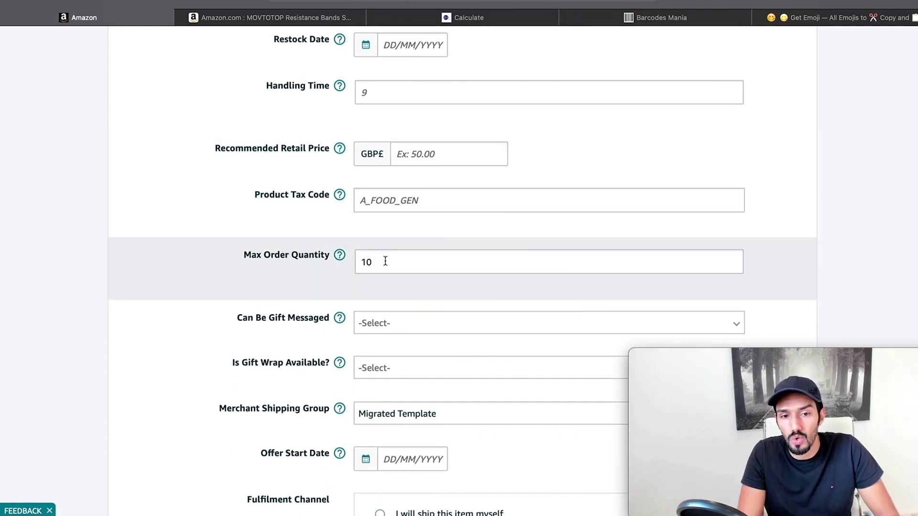
left_click_drag(384, 260, 343, 265)
type("5")
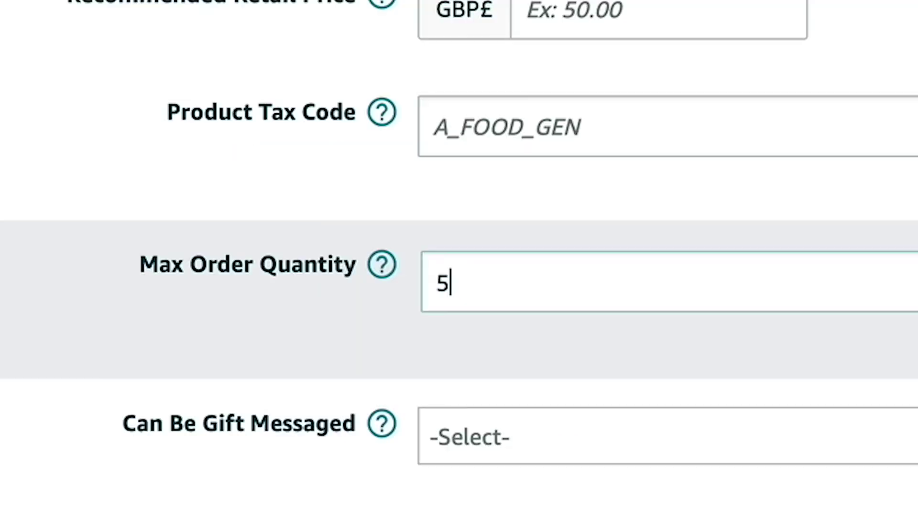
key("BackSpace")
type("10")
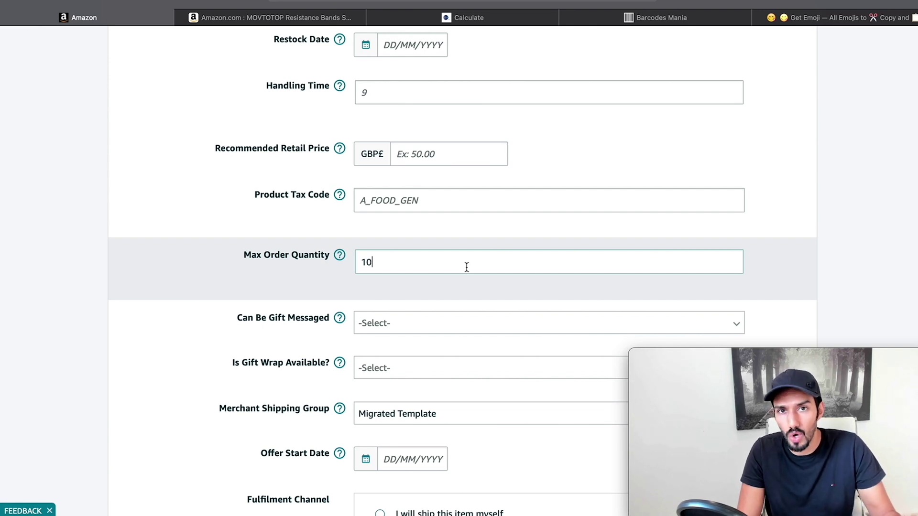
- Review the optional fields in More Details, leave them blank, and save and finish the listing
scroll(466, 266, "down", 5)
scroll(499, 274, "up", 10)
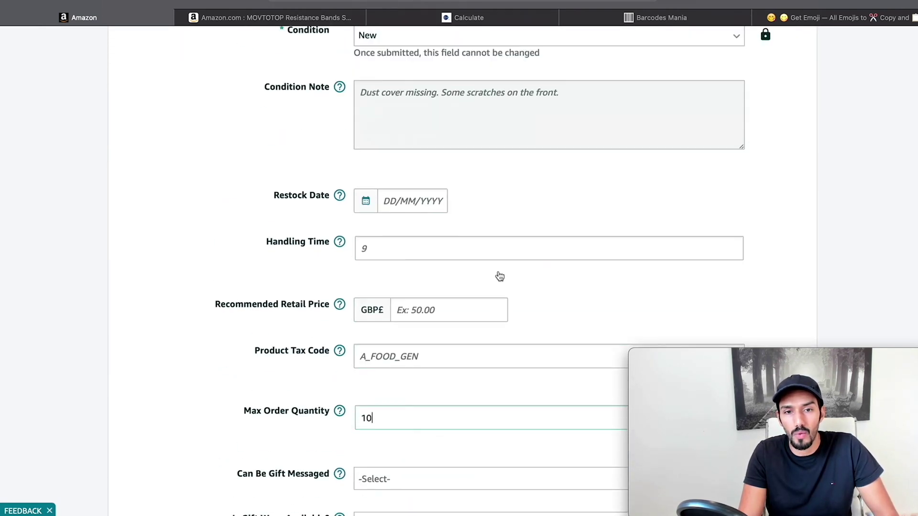
scroll(500, 276, "up", 6)
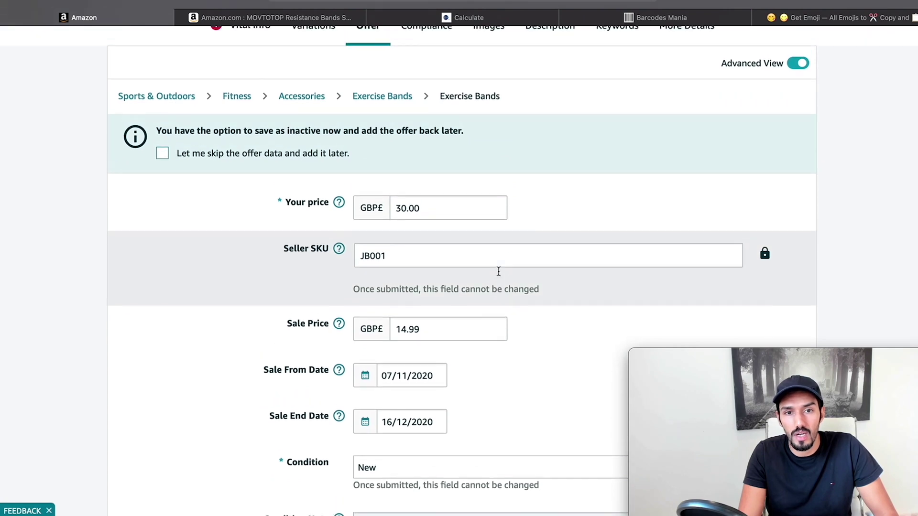
scroll(499, 272, "up", 2)
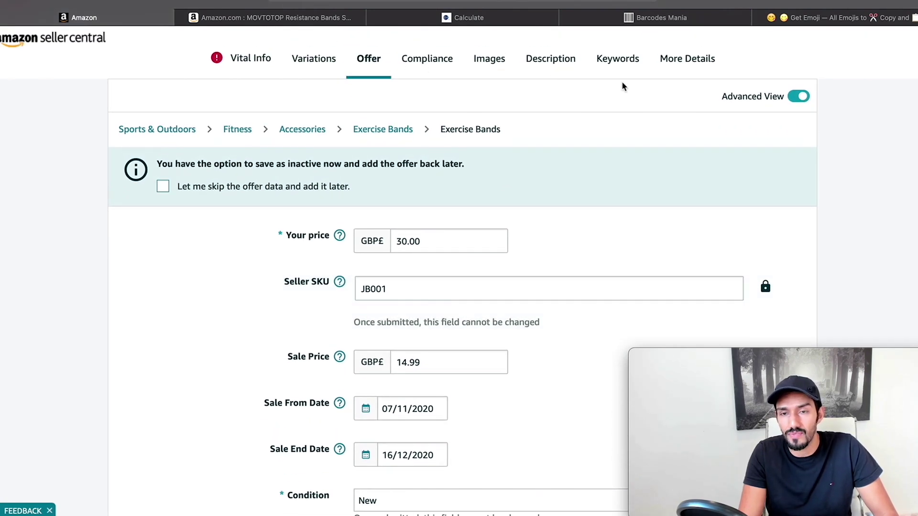
left_click(687, 58)
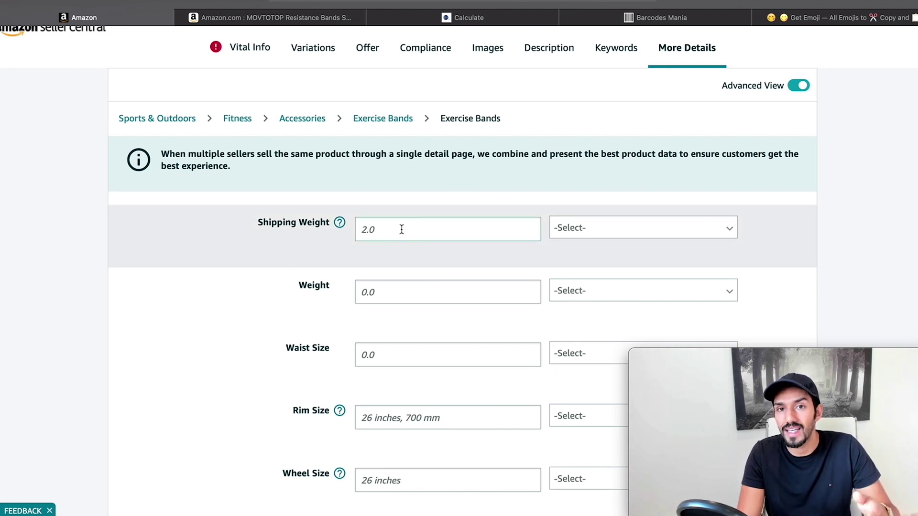
scroll(582, 276, "down", 20)
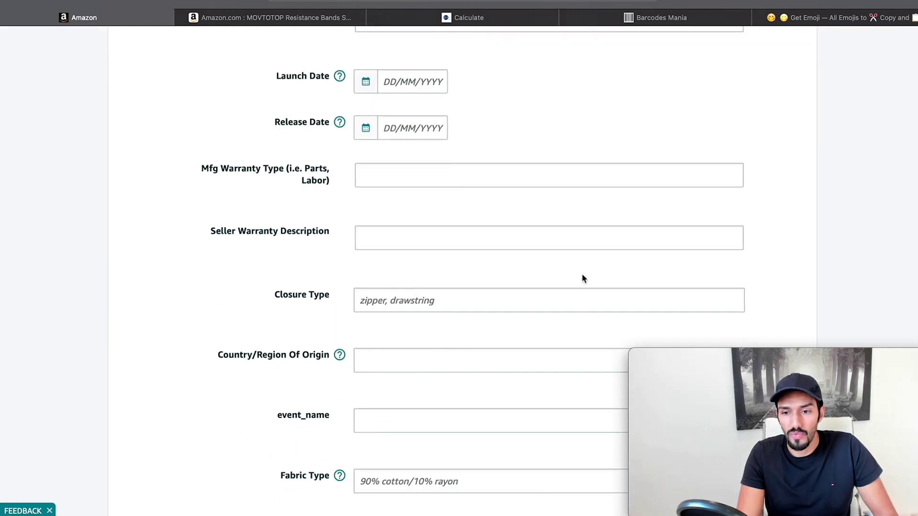
scroll(581, 279, "down", 20)
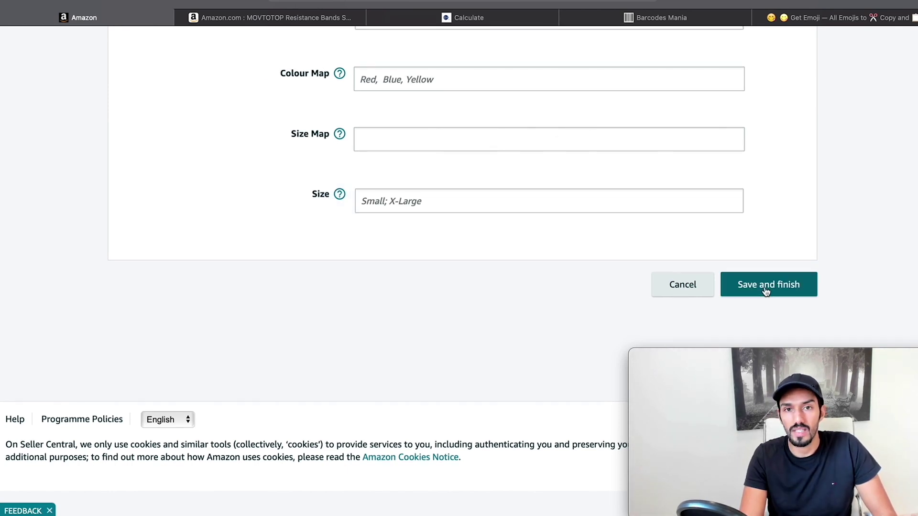
left_click(765, 286)
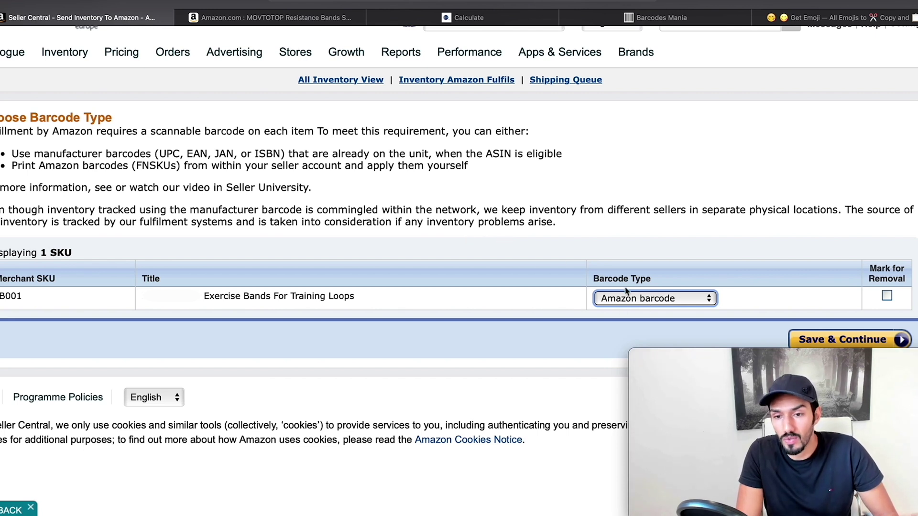
- Choose Amazon barcode as the barcode type for SKU JB001
left_click(694, 306)
left_click(664, 303)
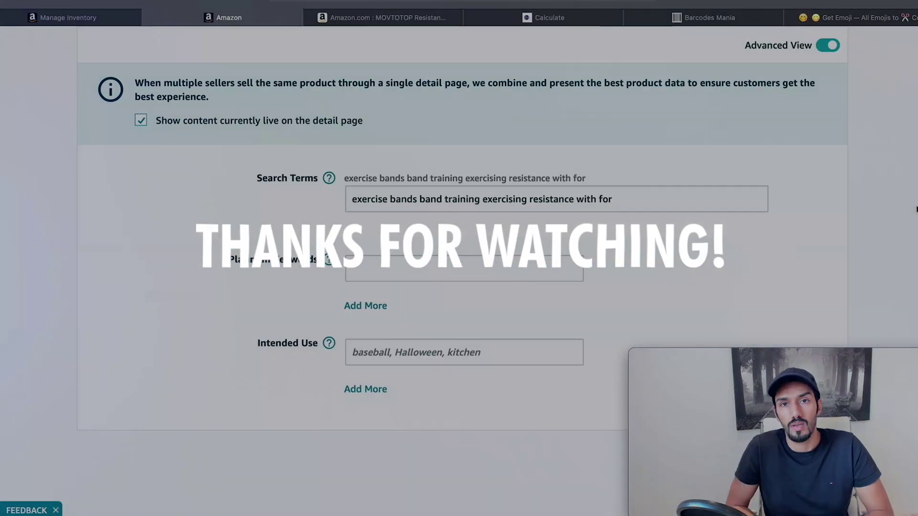